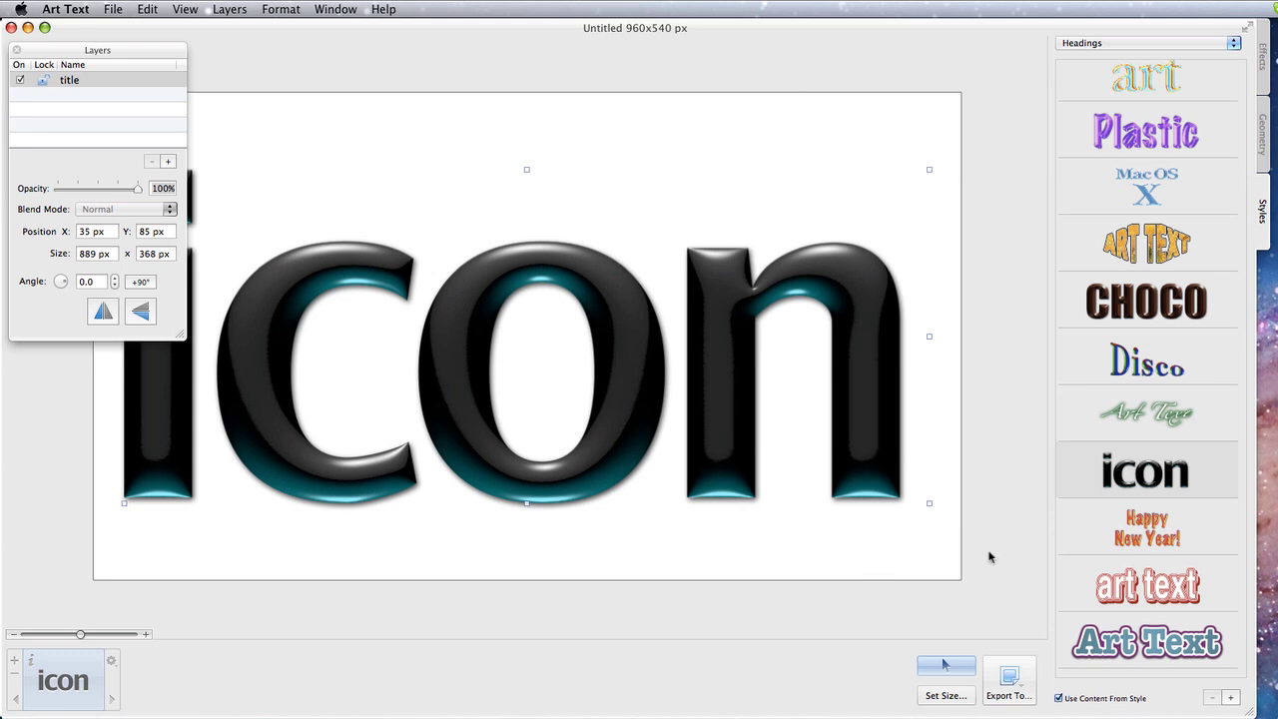
Try the CHOCO, Disco, ART TEXT and ink presets, then apply the glossy black-and-teal 'icon' style.
left_click(1161, 317)
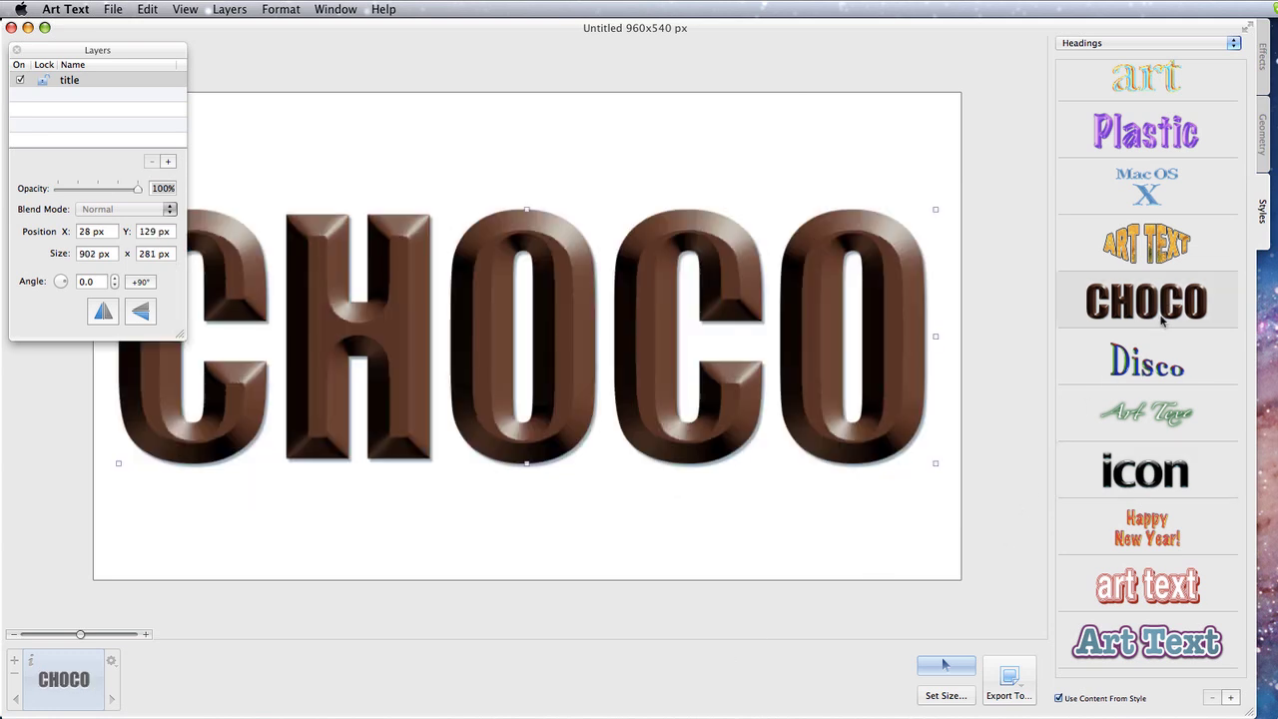
left_click(1156, 352)
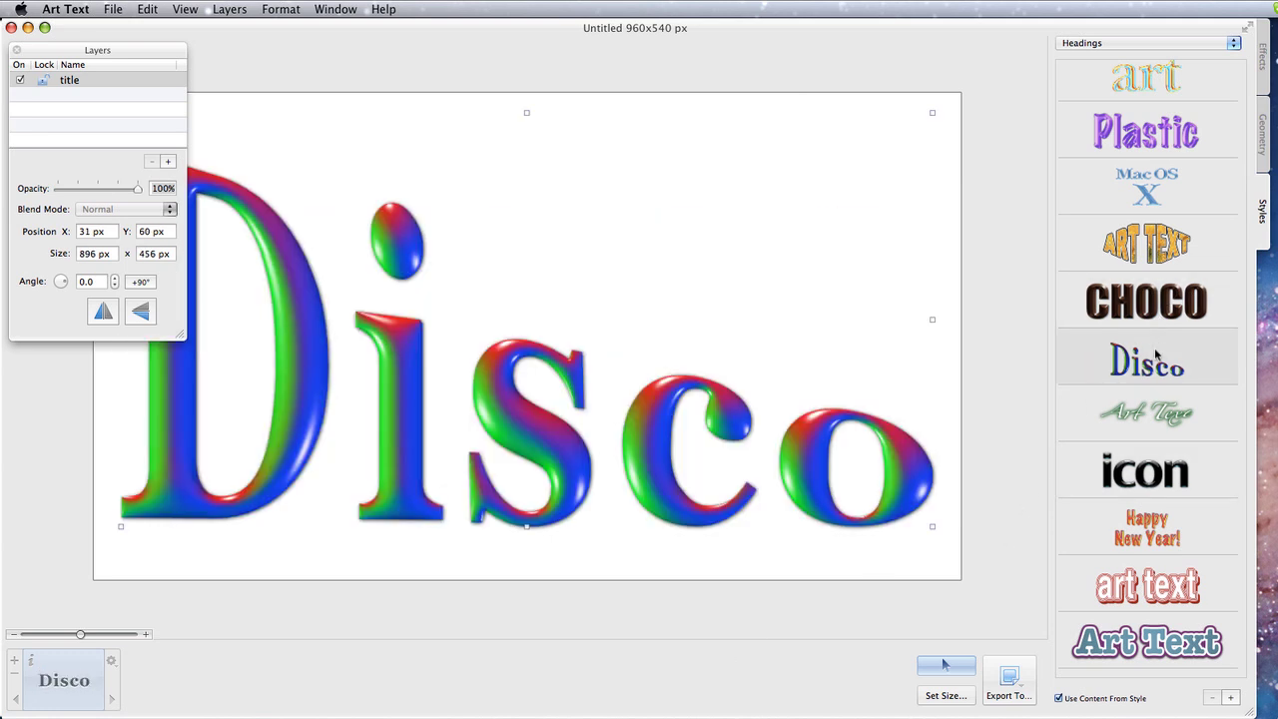
left_click(1178, 258)
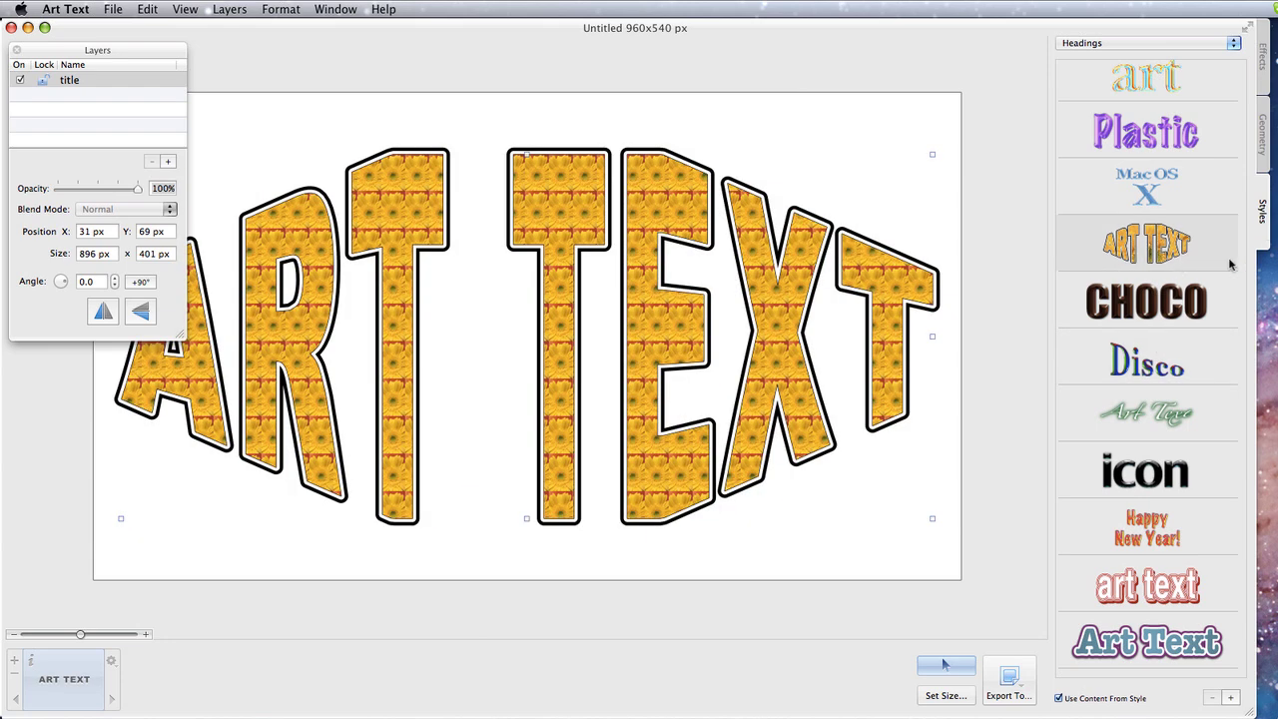
left_click(1088, 591)
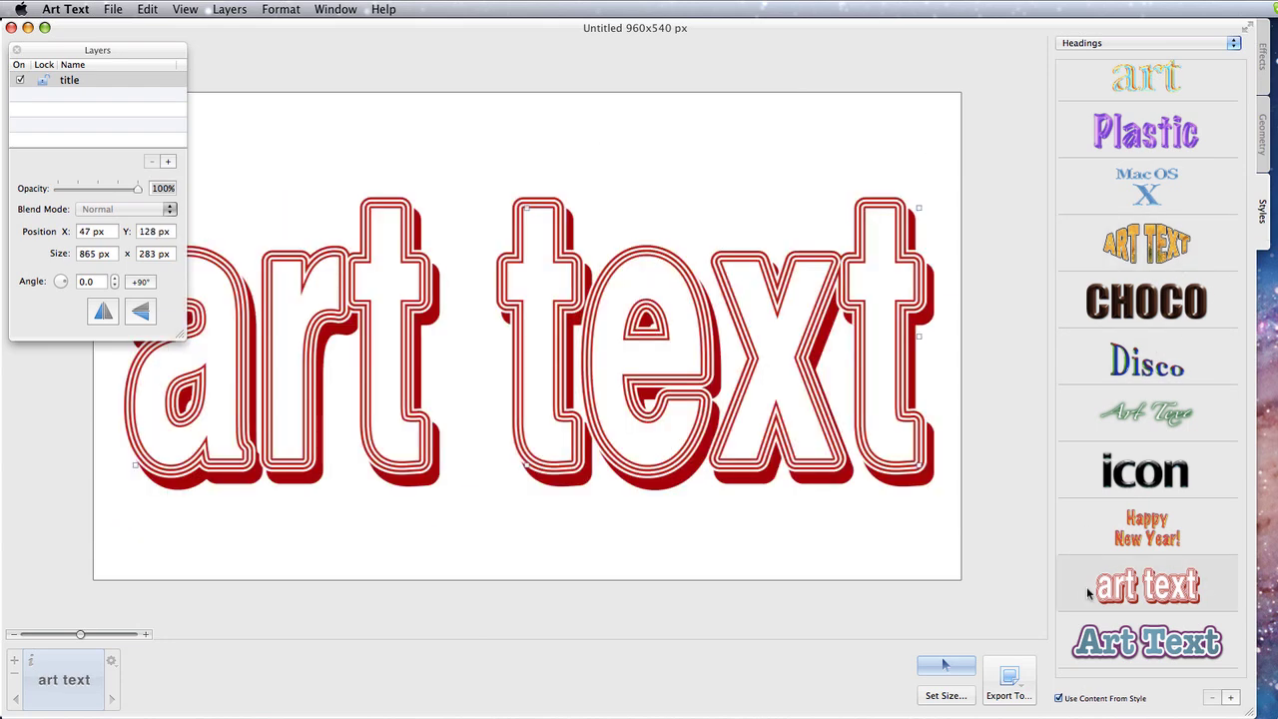
scroll(1086, 586, "down", 10)
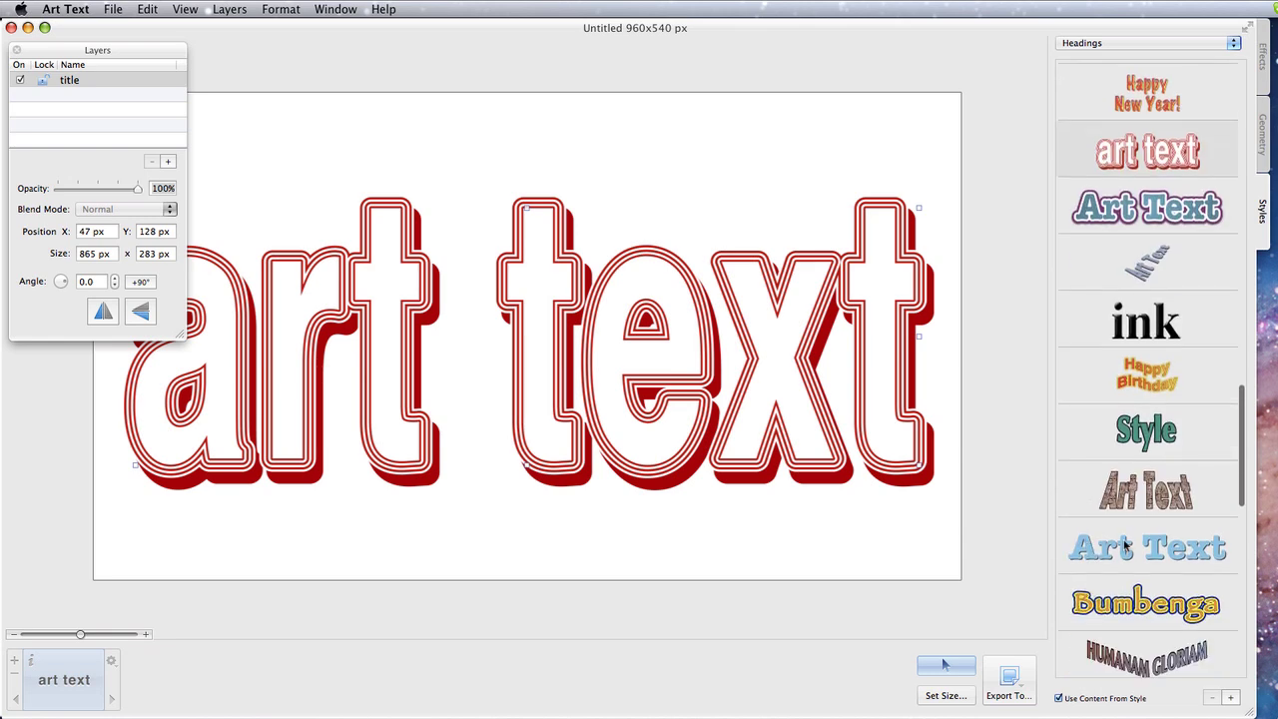
left_click(1120, 654)
left_click(1182, 317)
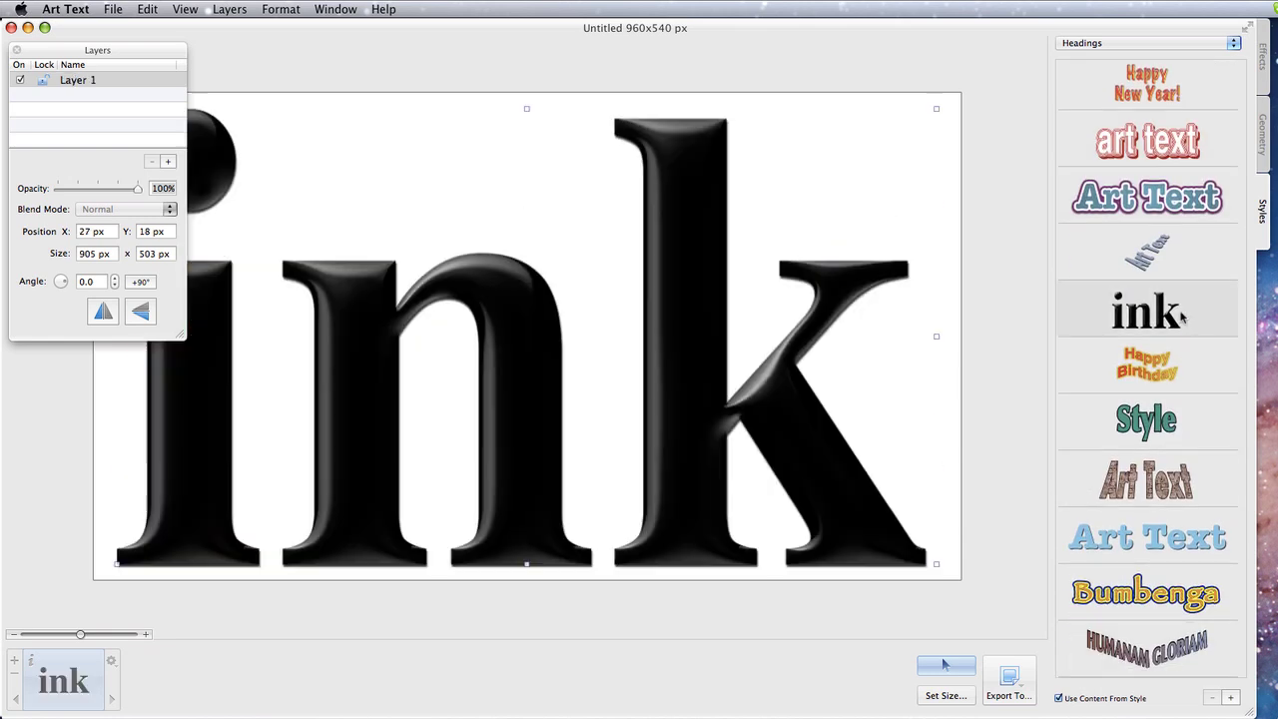
scroll(1182, 317, "up", 3)
left_click(1181, 147)
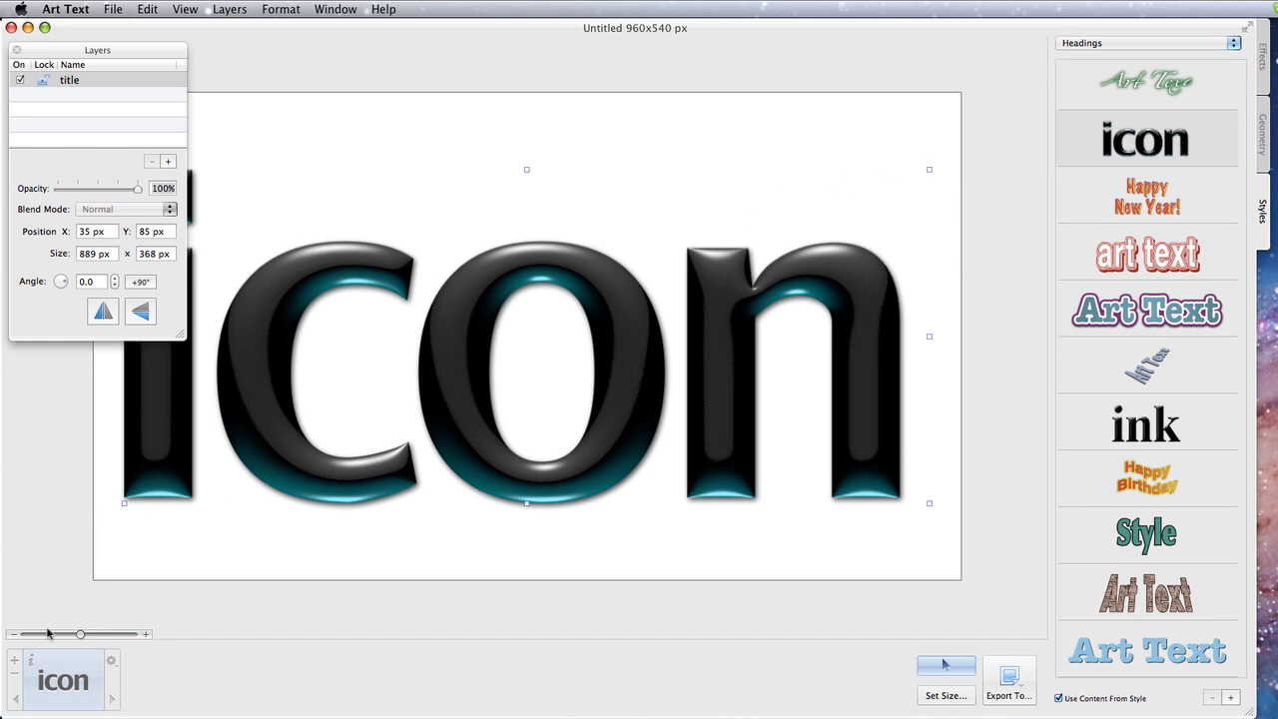
Convert 'icon' to editable outlines, stretch the i's dot into a long bar, and select the stem's bottom points.
double_click(70, 665)
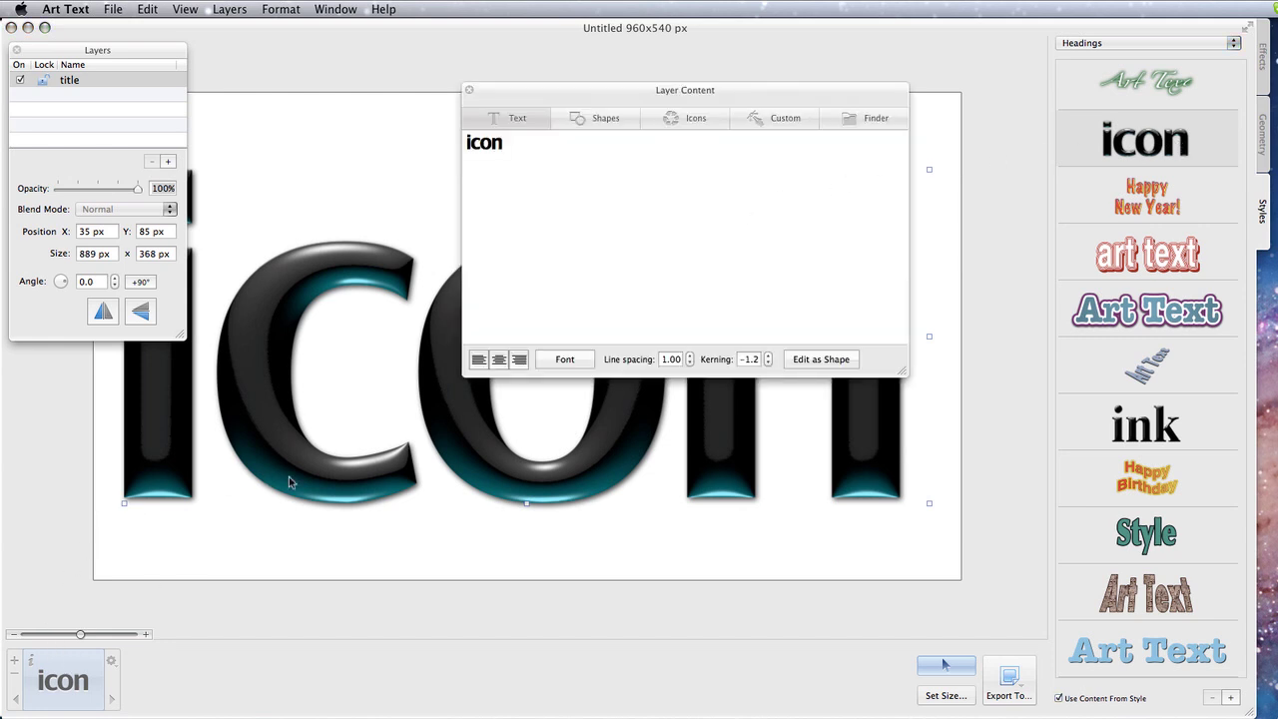
left_click(815, 360)
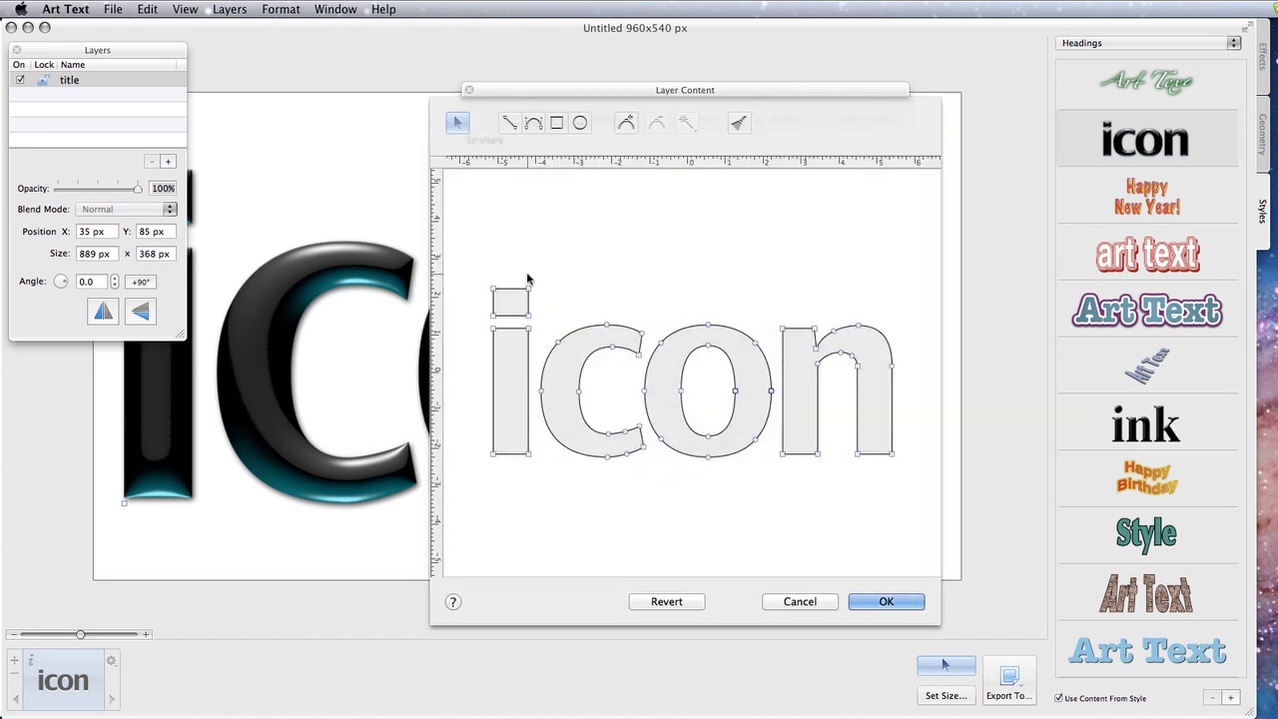
left_click_drag(534, 281, 777, 315)
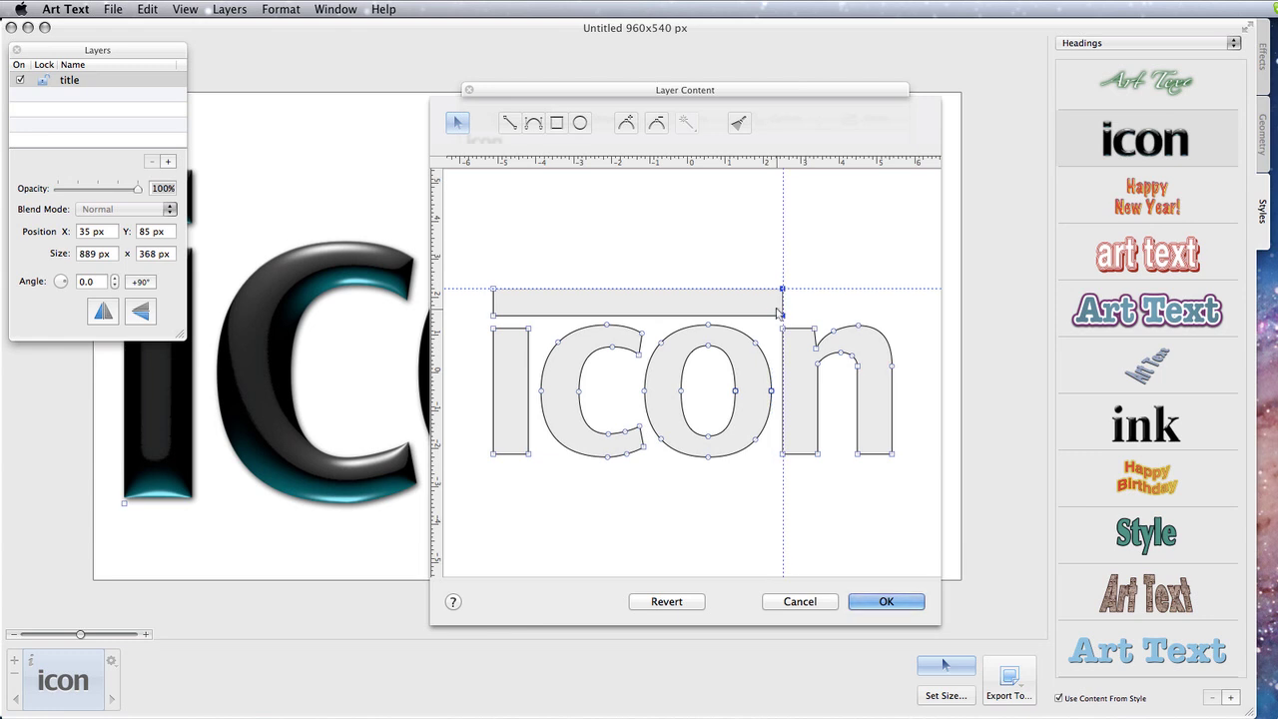
left_click_drag(777, 313, 780, 313)
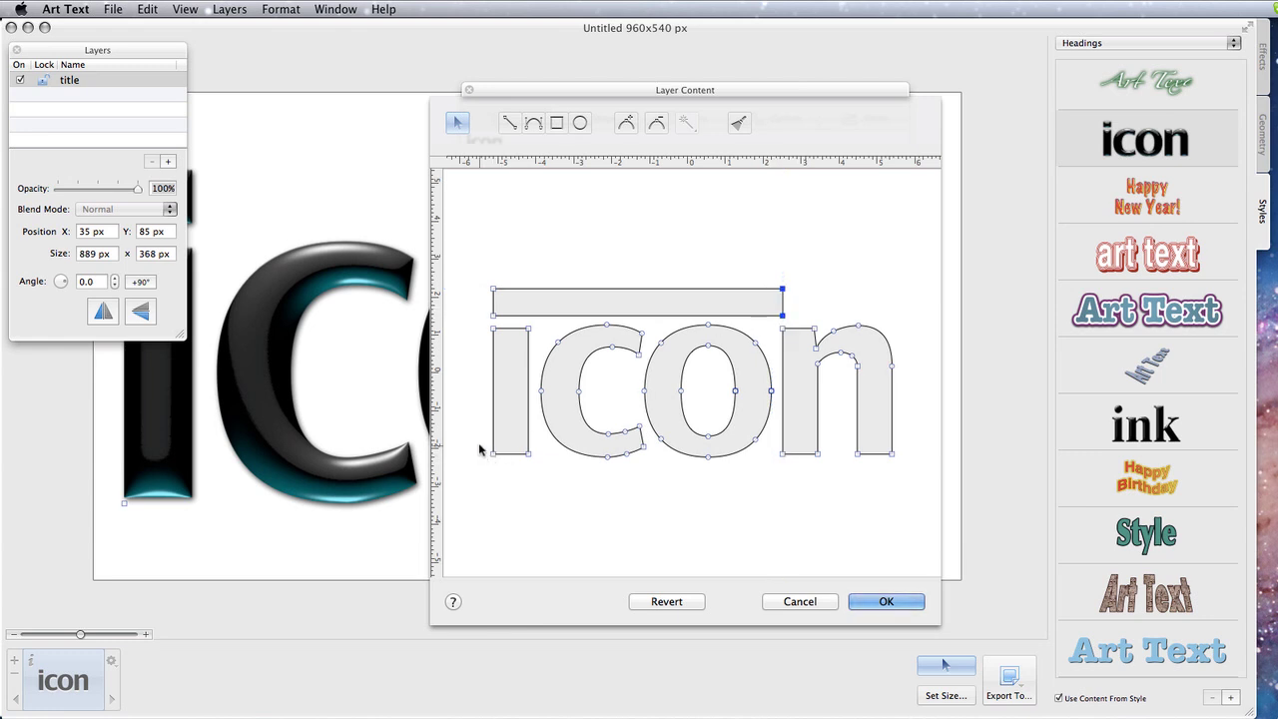
left_click_drag(482, 450, 526, 550)
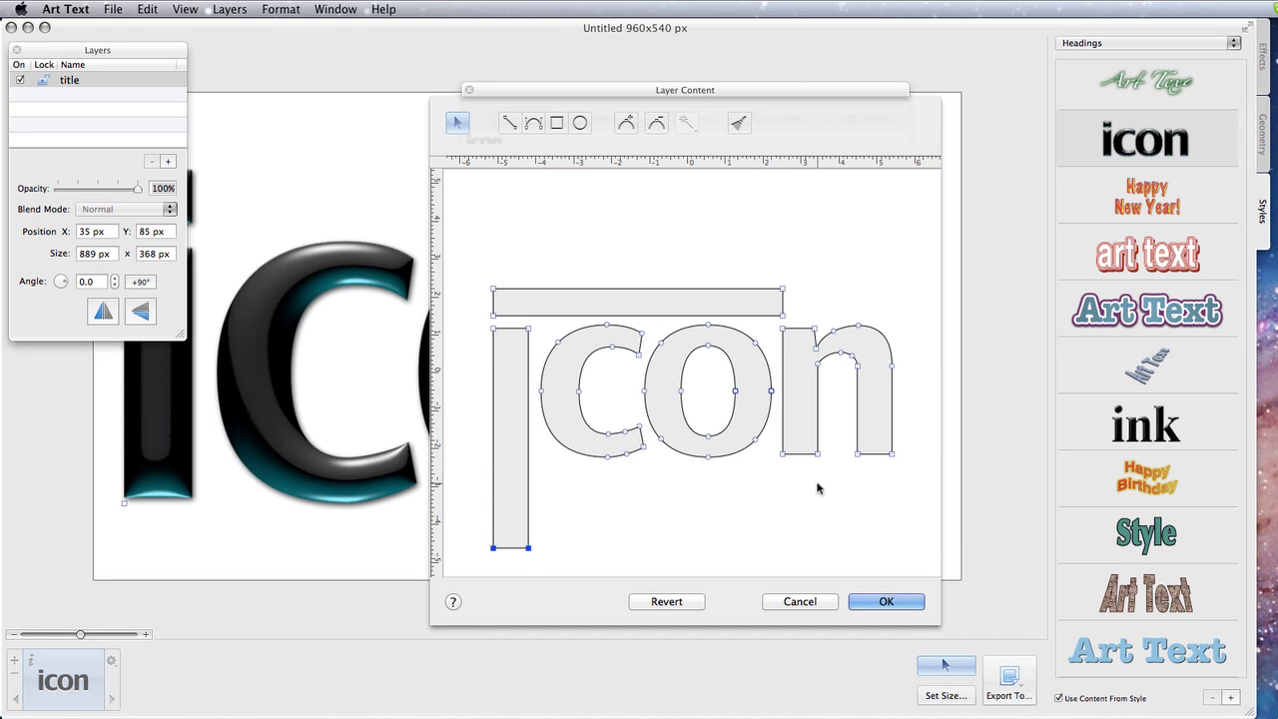
Draw a long rectangle bar beneath 'con' and an oval above the letters.
left_click(557, 122)
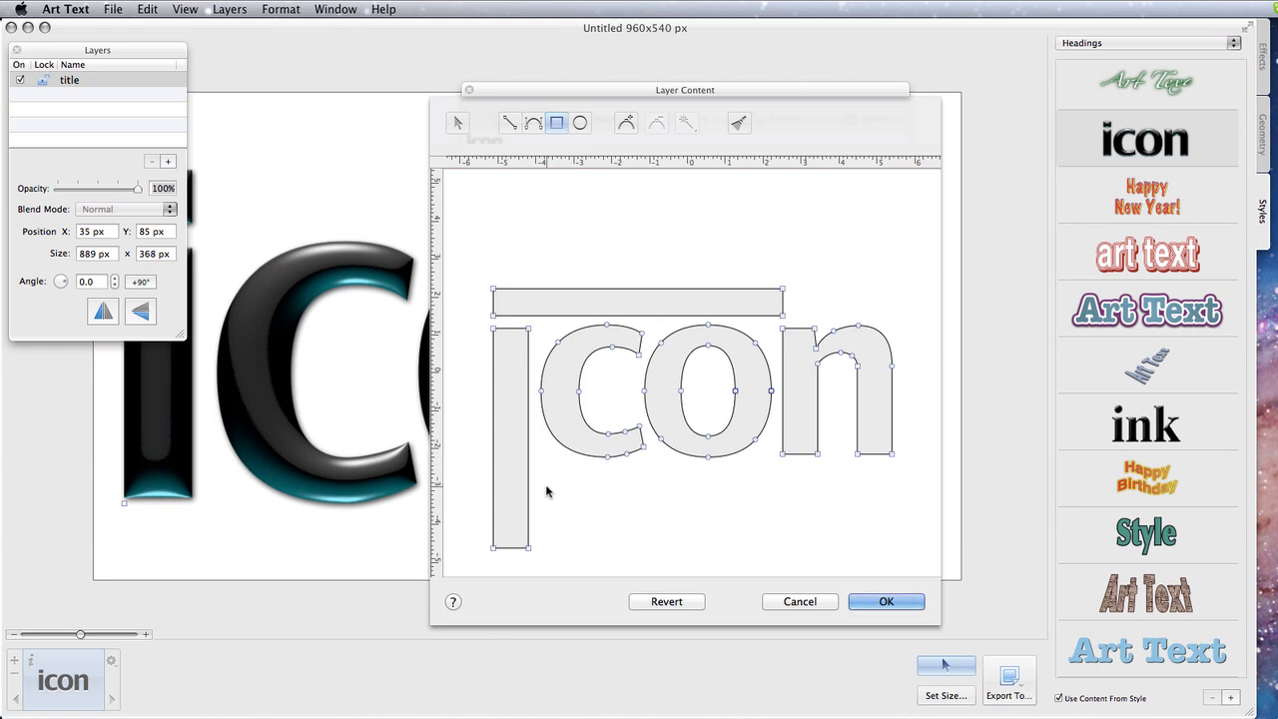
mouse_move(546, 475)
left_mouse_down()
mouse_move(614, 495)
mouse_move(852, 499)
mouse_move(892, 516)
left_mouse_up()
key("Escape")
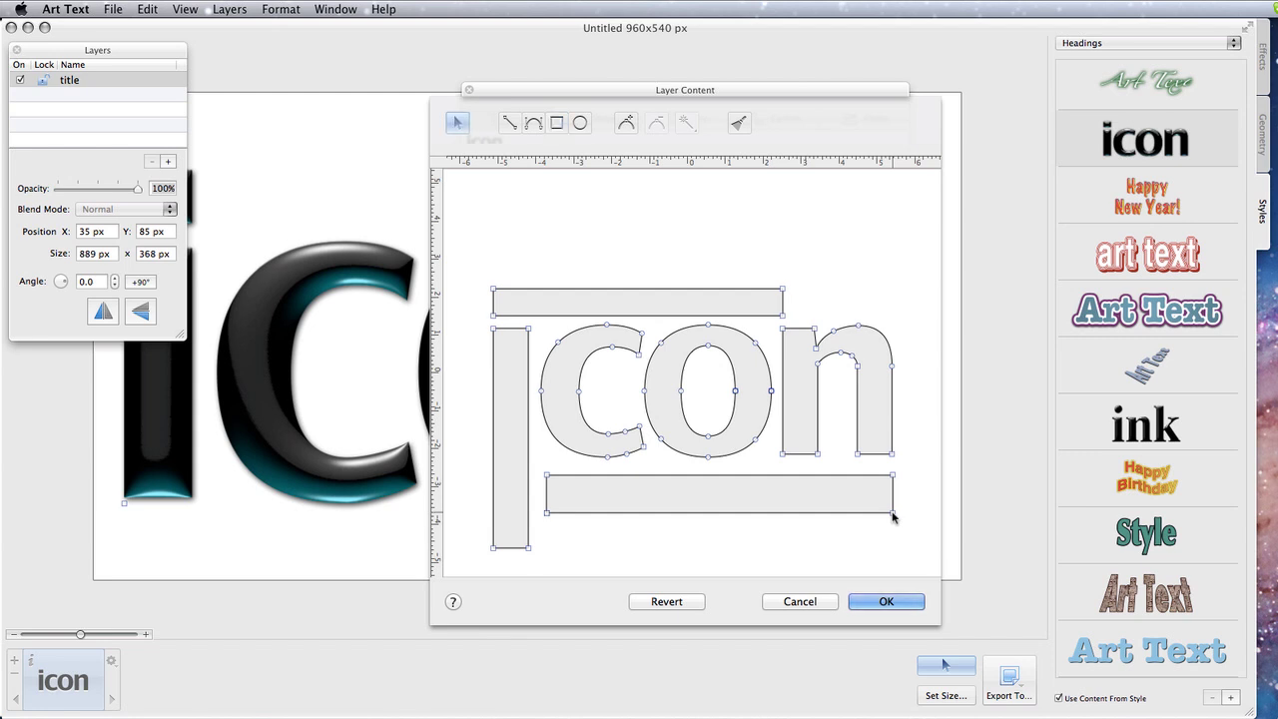
key("e")
mouse_move(526, 215)
left_mouse_down()
mouse_move(648, 268)
mouse_move(681, 267)
left_mouse_up()
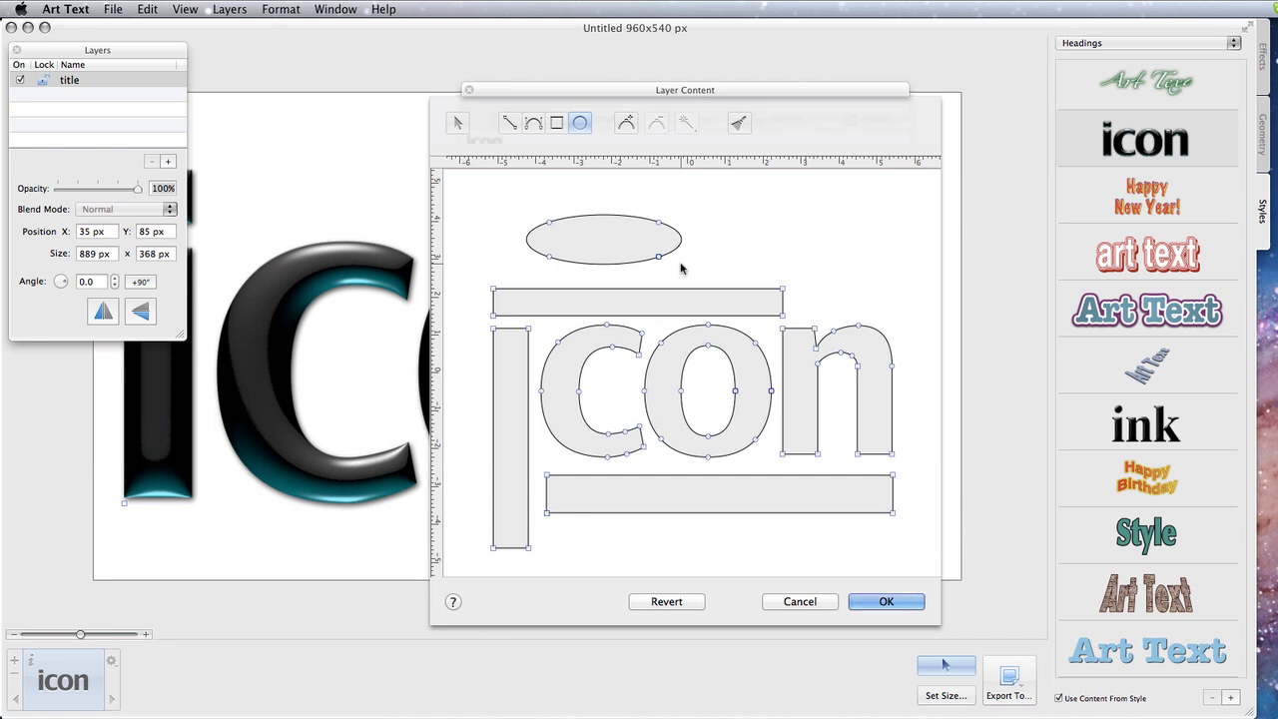
Move the oval right over the letters and pull a new bottom-edge point upward into an arch.
mouse_move(680, 268)
left_mouse_down()
mouse_move(650, 265)
mouse_move(654, 287)
mouse_move(635, 277)
mouse_move(702, 271)
left_mouse_up()
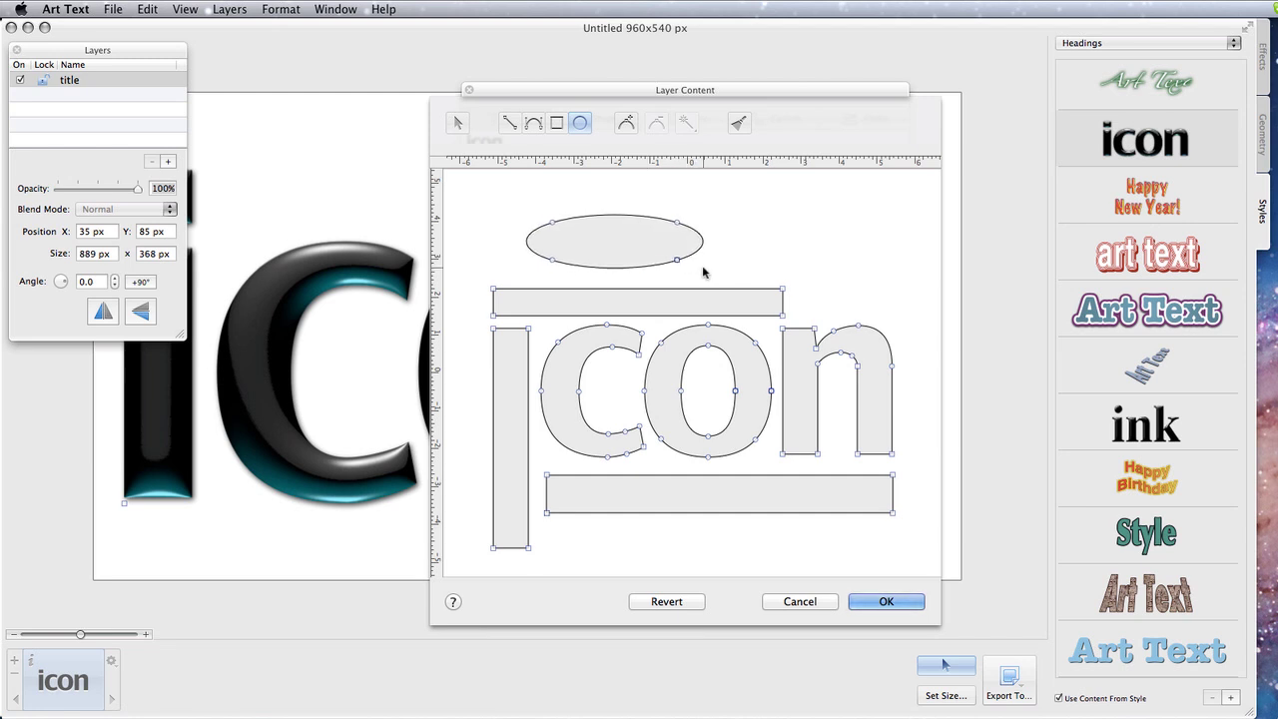
left_click_drag(702, 271, 703, 271)
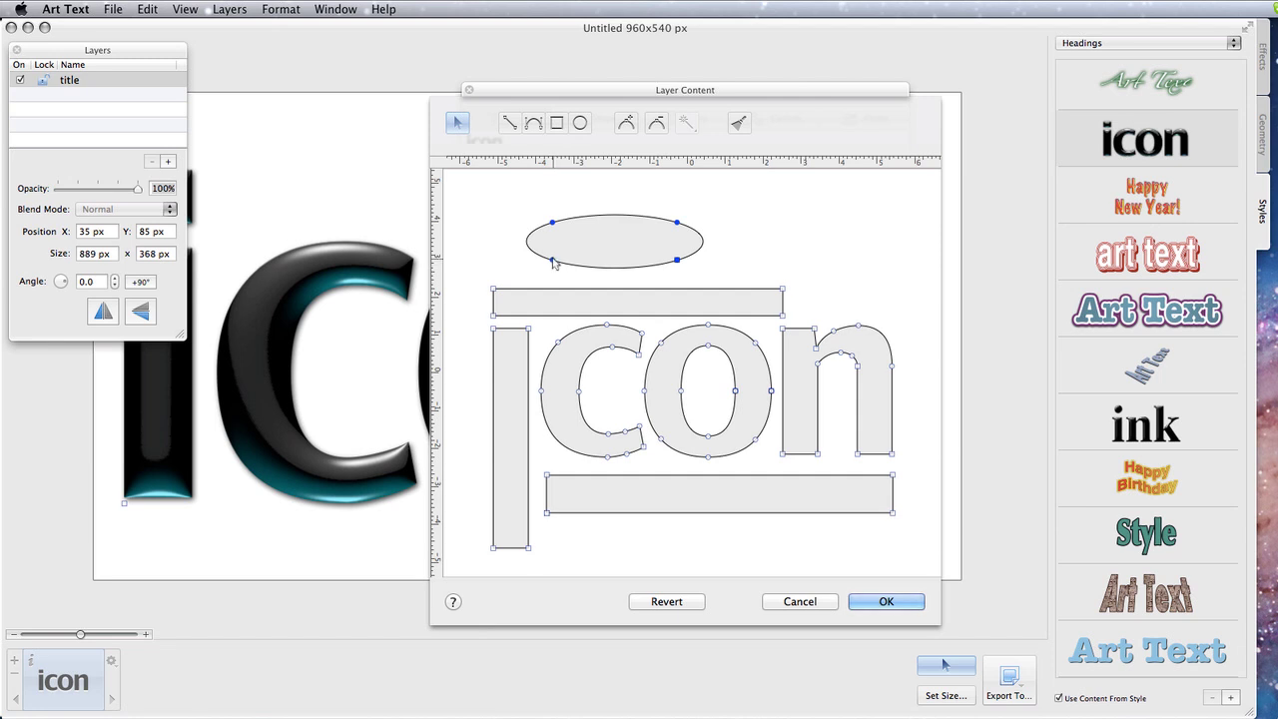
left_click_drag(554, 263, 627, 252)
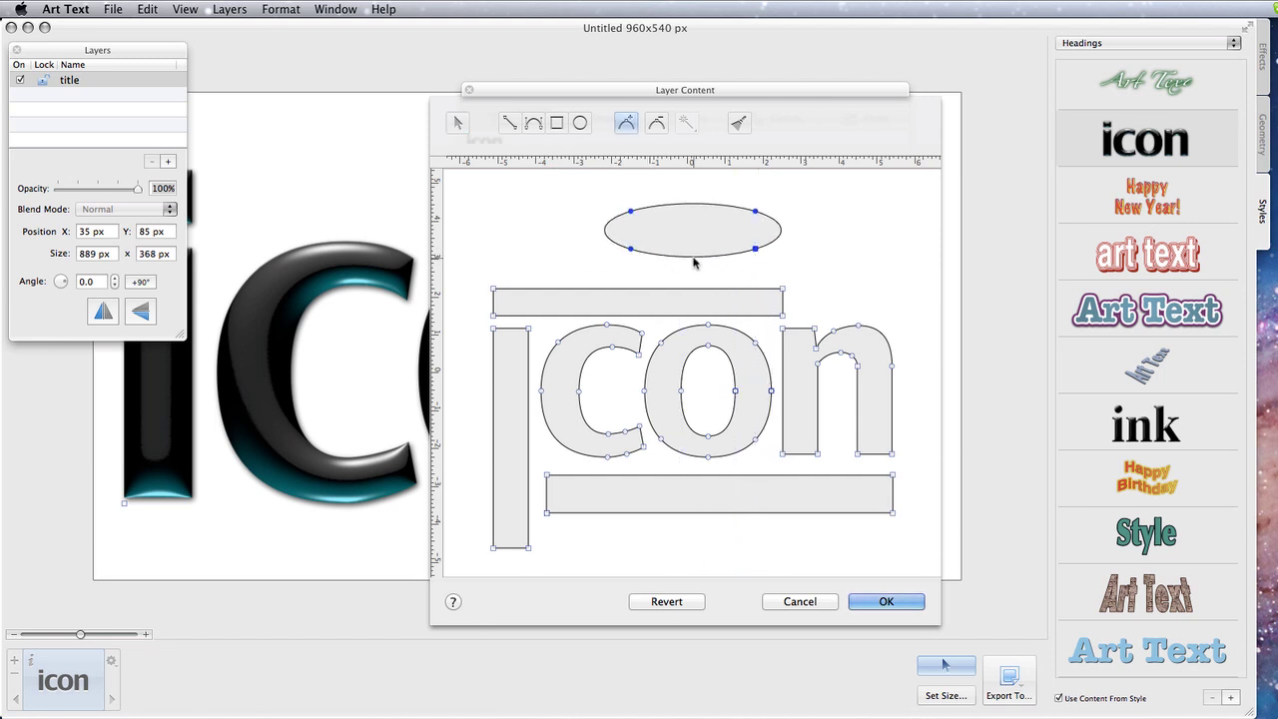
left_click(694, 257)
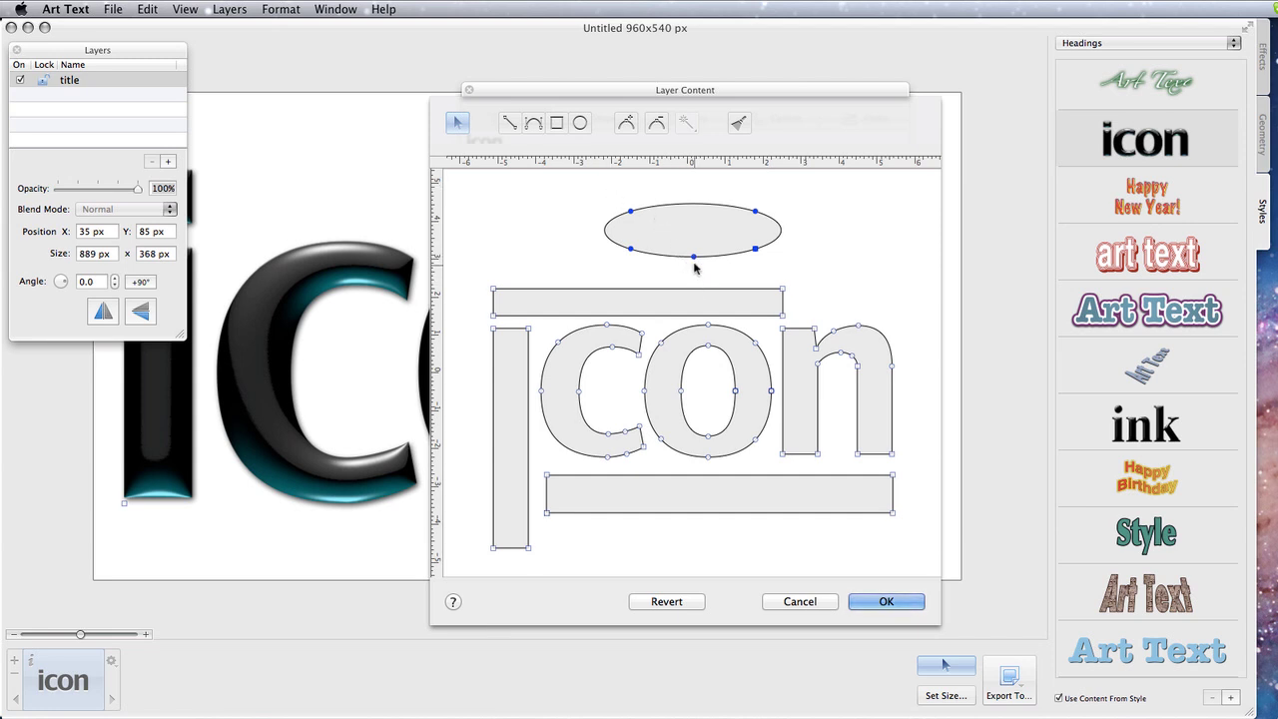
left_click(704, 261)
left_click_drag(695, 261, 668, 227)
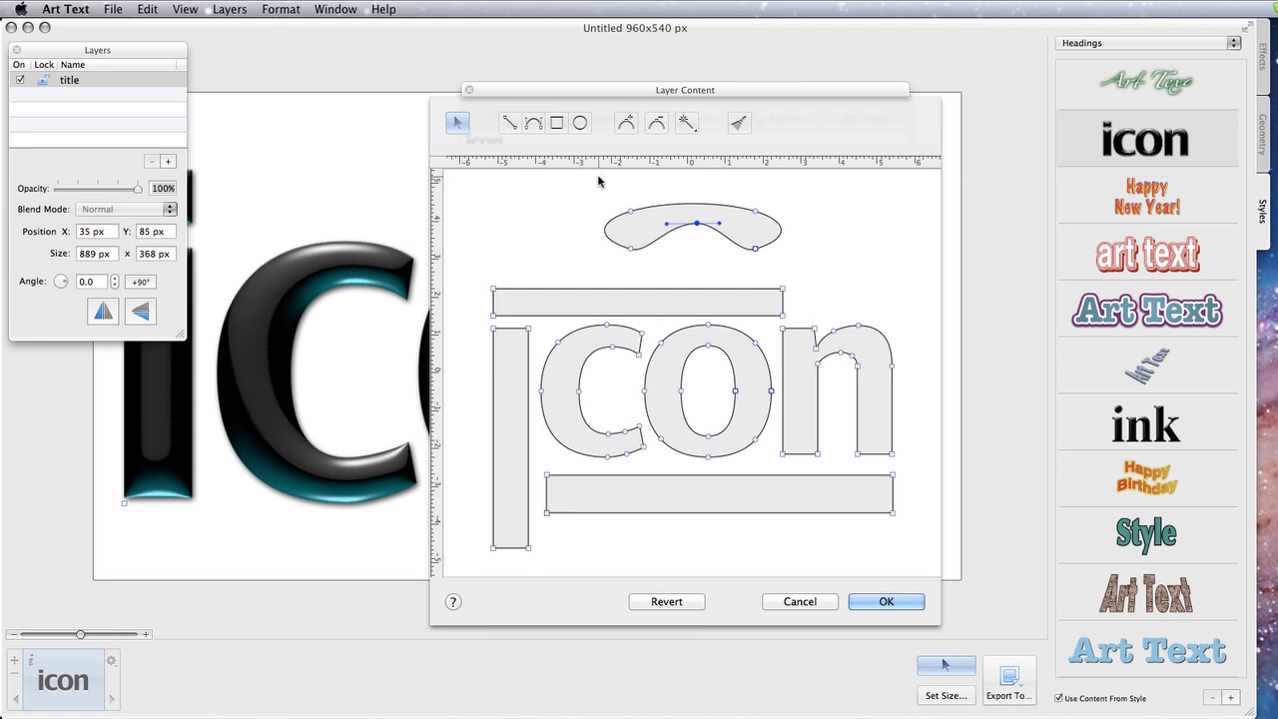
Make the arc's top point a sharp curve point and apply the reshaped outlines to the logo.
left_click(686, 122)
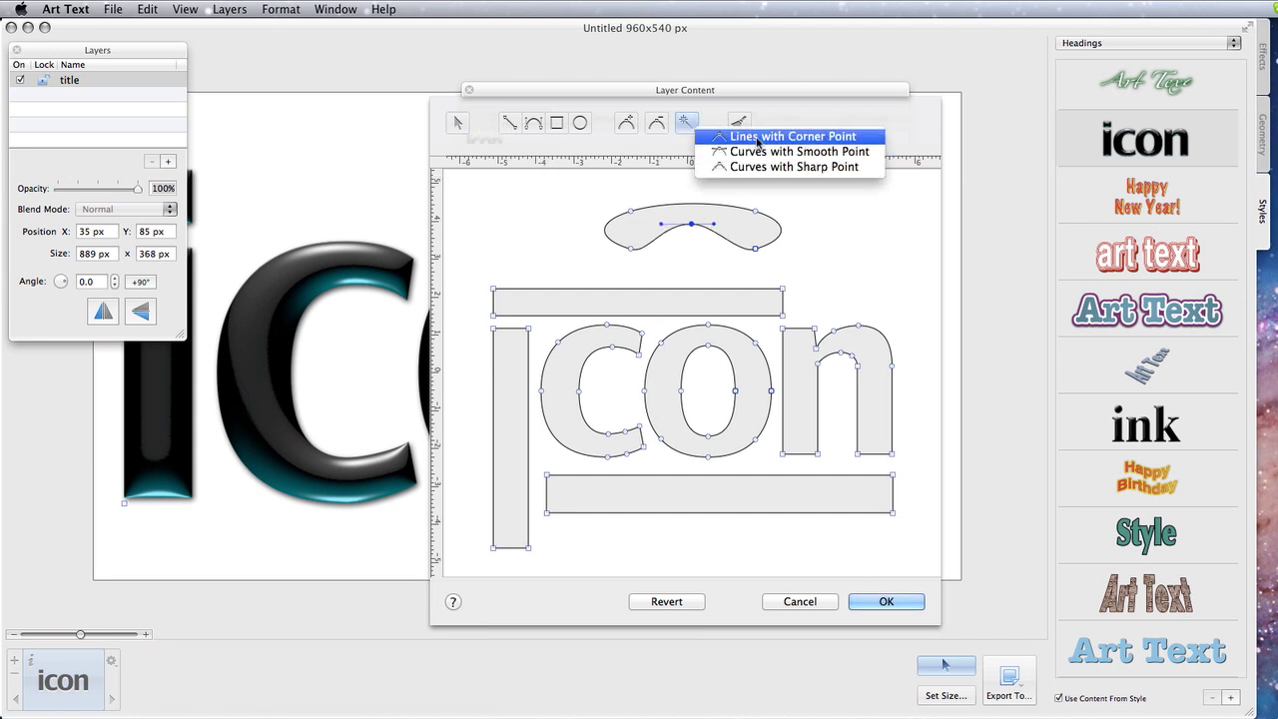
left_click(757, 140)
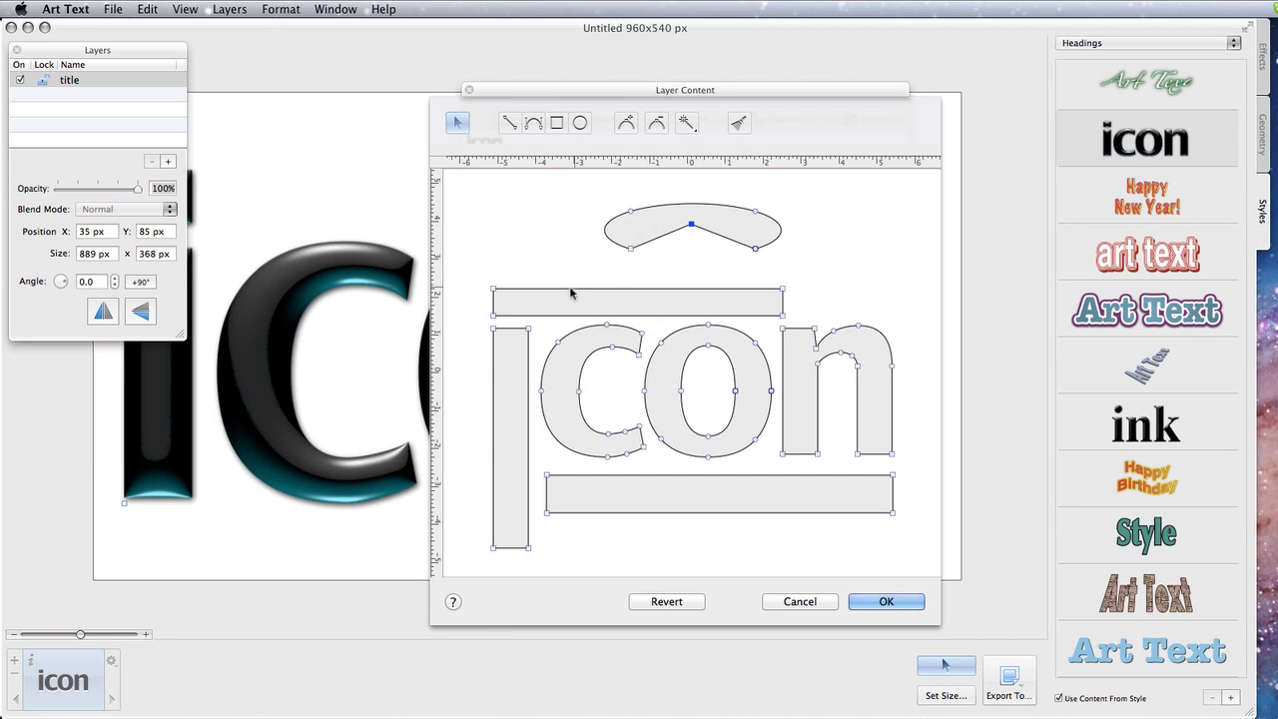
left_click(688, 126)
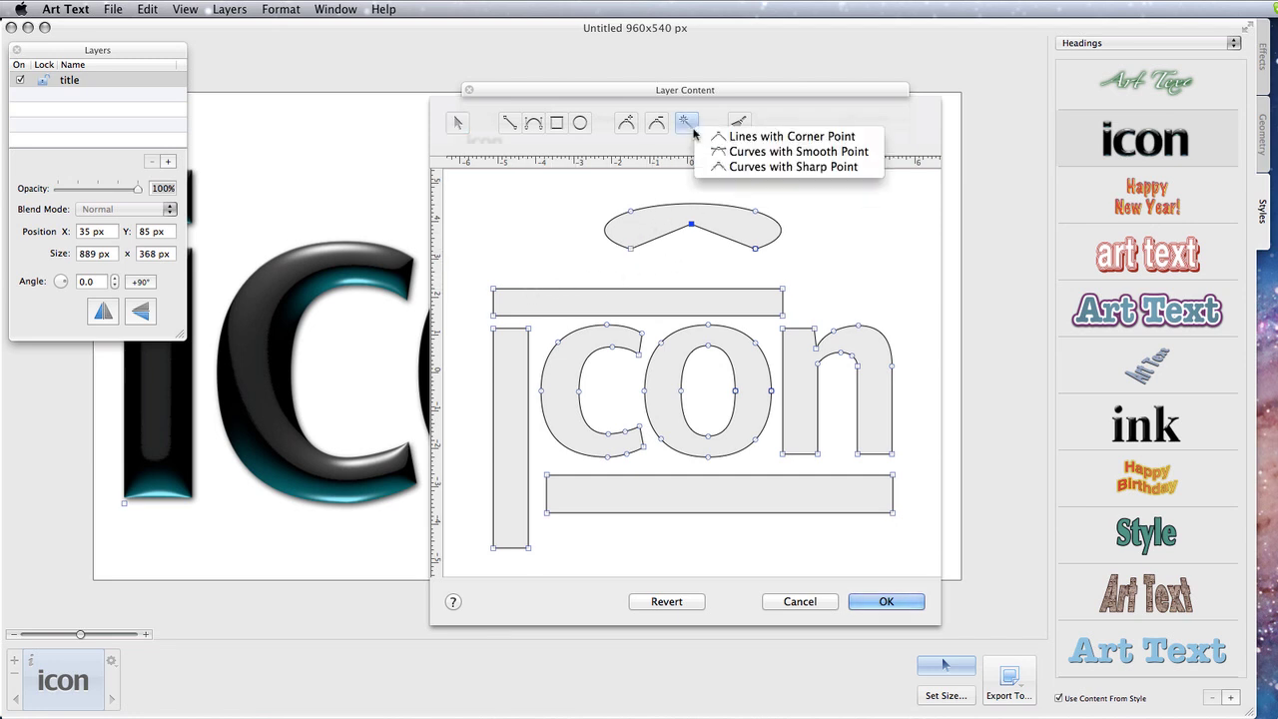
left_click(761, 167)
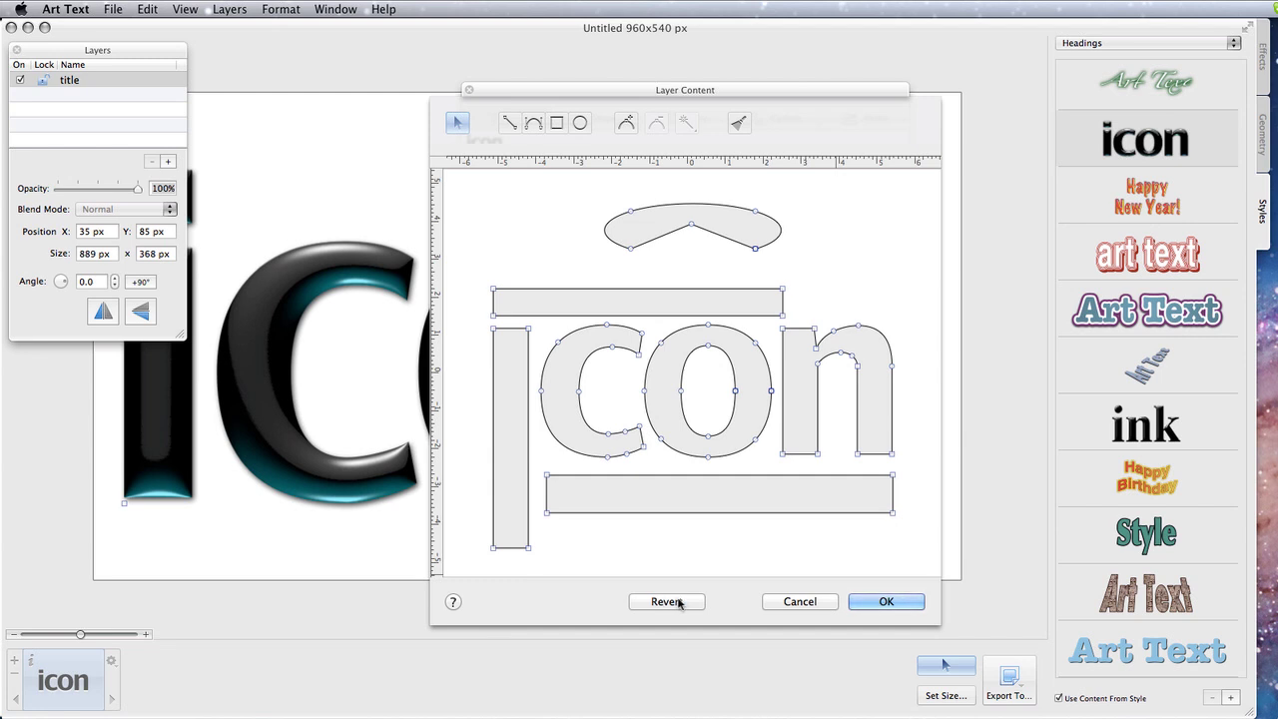
left_click(892, 604)
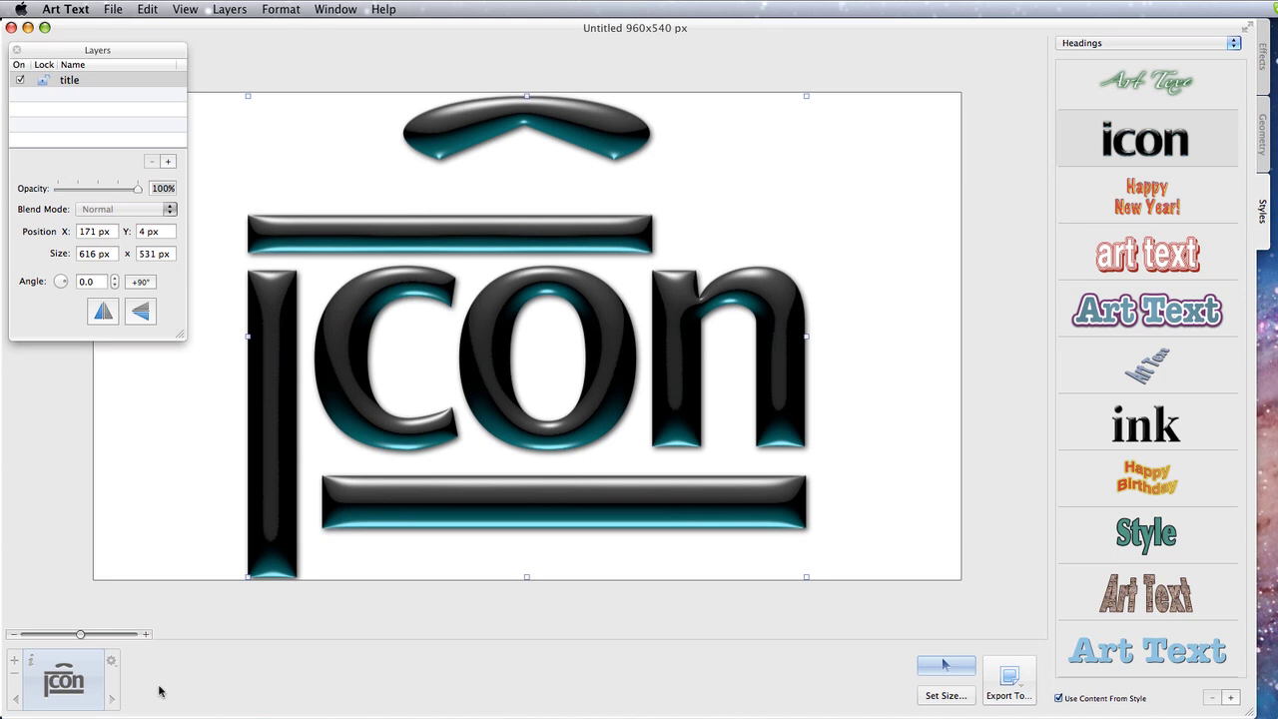
Add a shape layer, try the 8-Point Star, then switch it to the Capricorn sign icon.
left_click(15, 661)
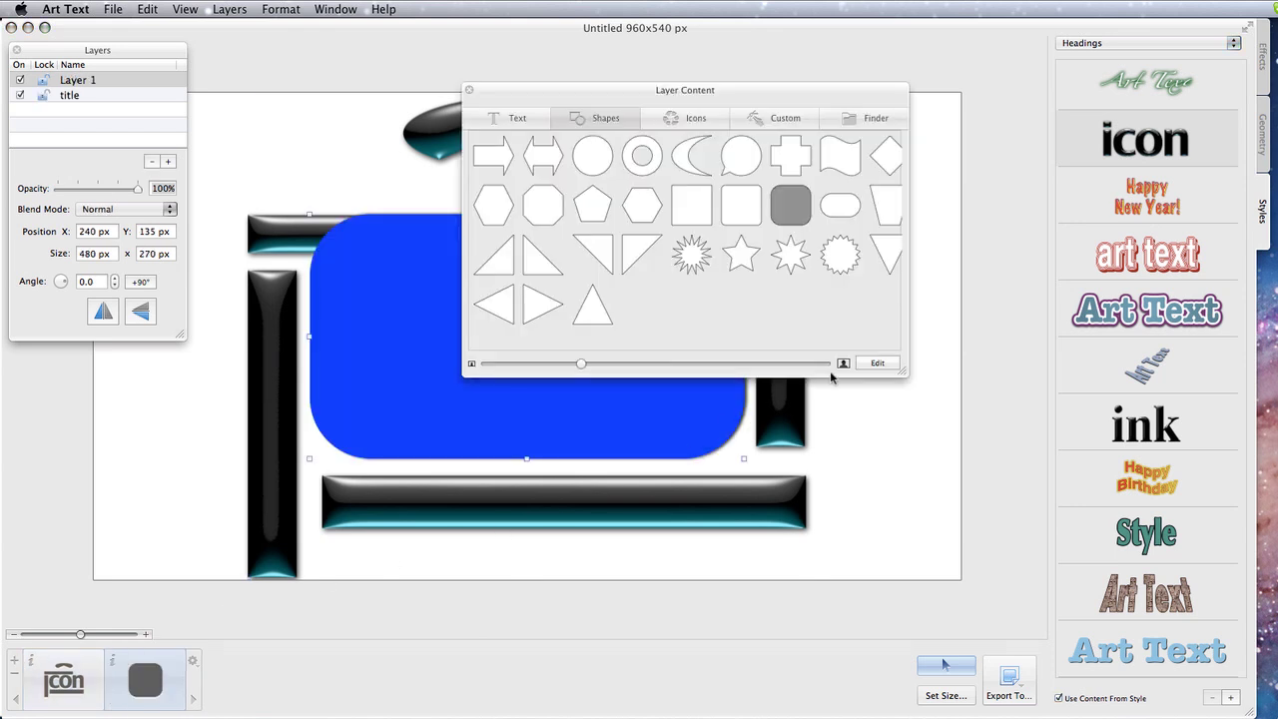
left_click(789, 261)
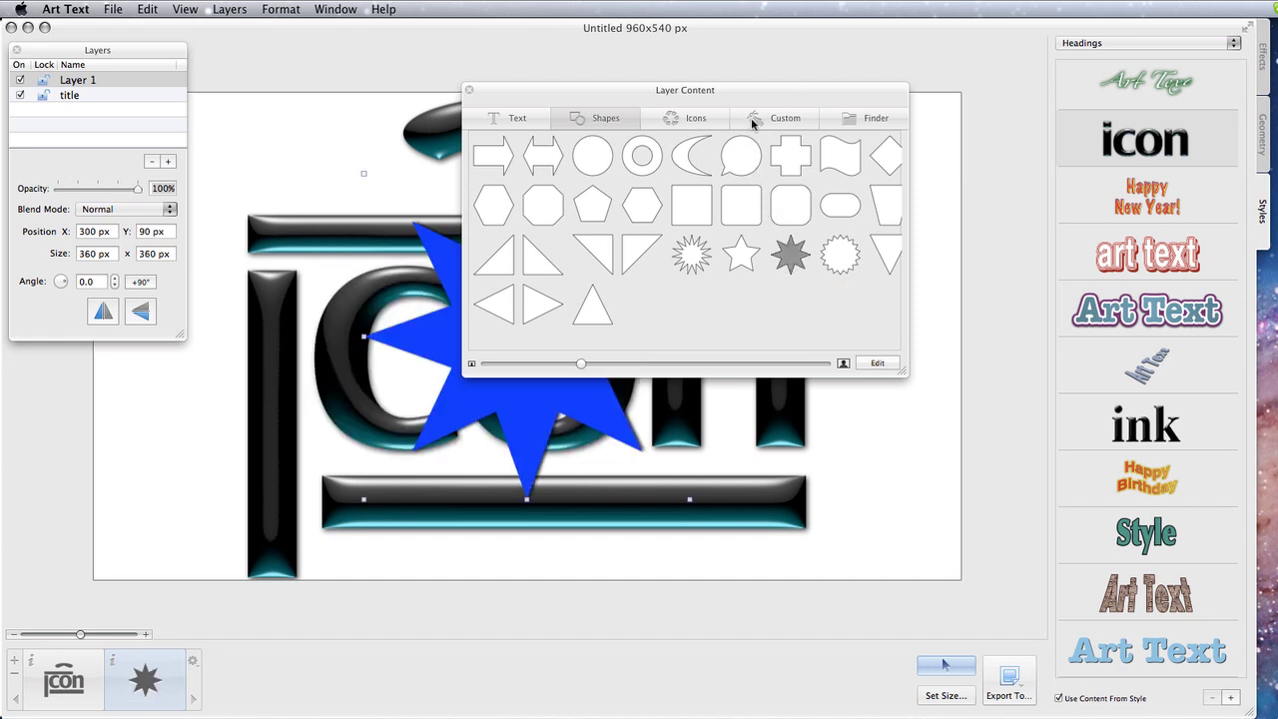
left_click(697, 118)
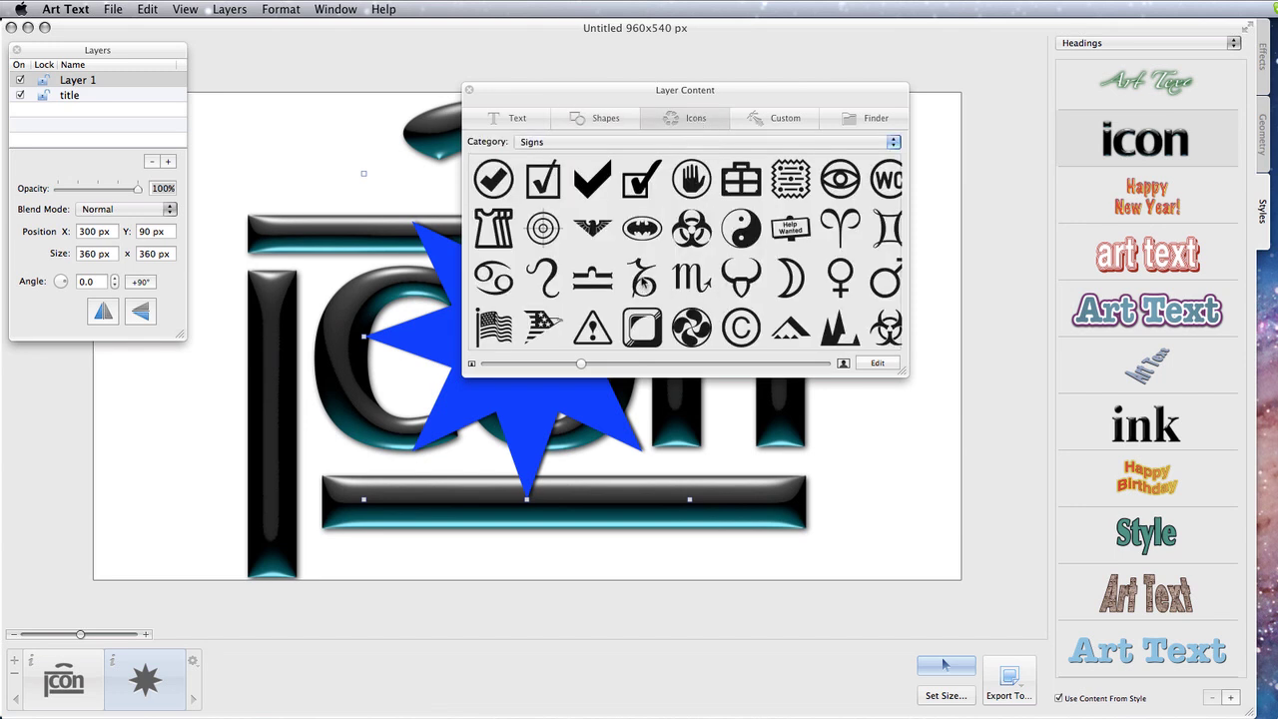
left_click(643, 279)
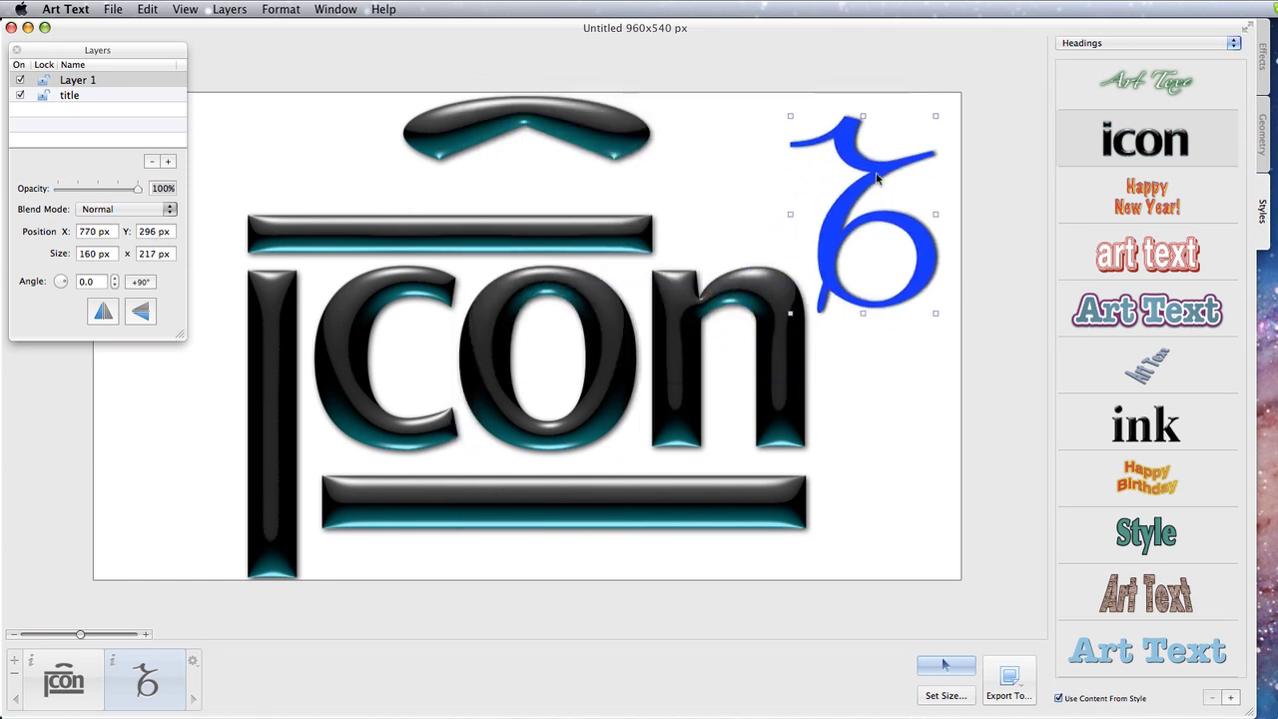
Give the Capricorn sign a pink Balloon_4 gloss fill, a dark stroke, and a longer drop shadow.
left_click(1261, 67)
left_click(1218, 46)
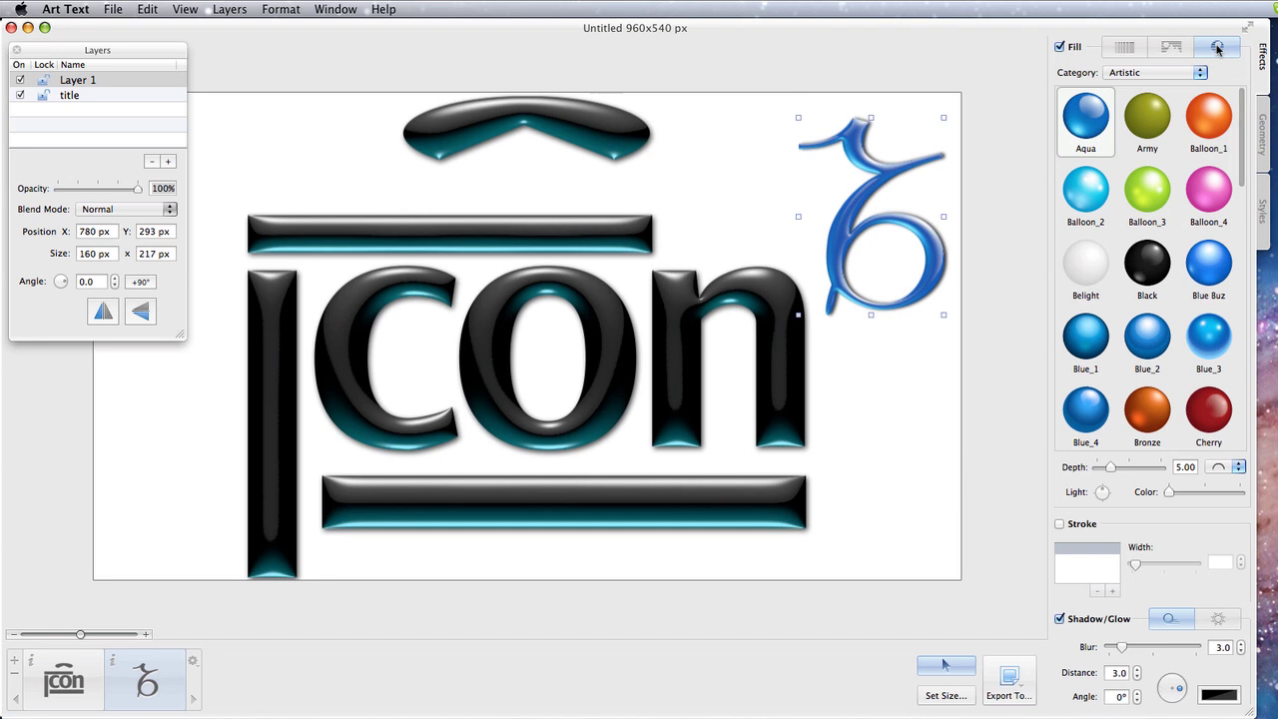
key("Down")
key("Right")
key("Right")
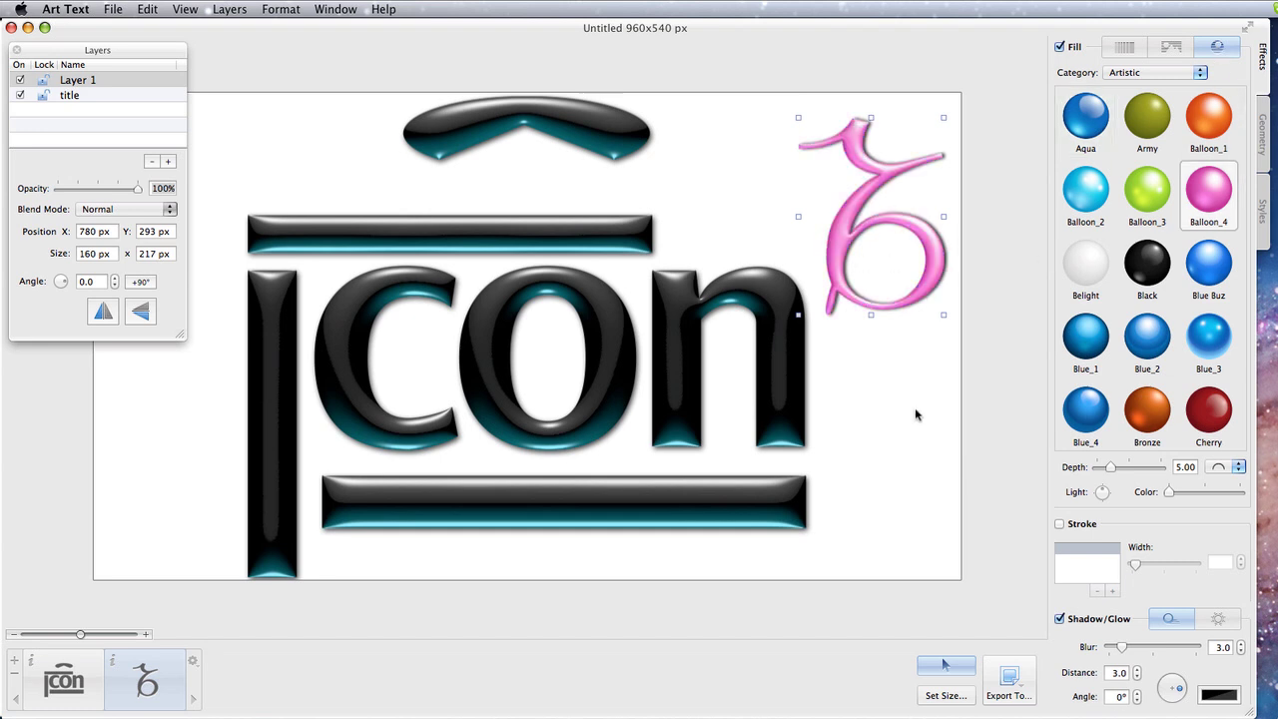
left_click(1060, 524)
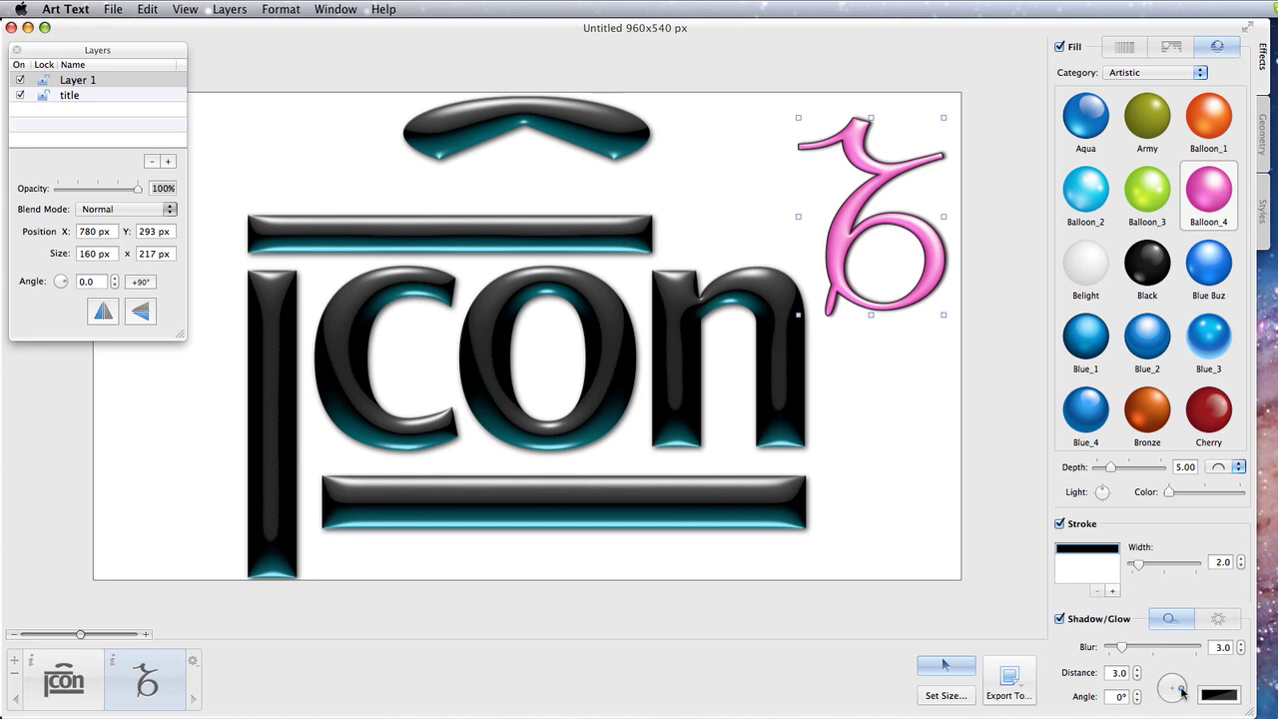
left_click_drag(1182, 692, 1204, 717)
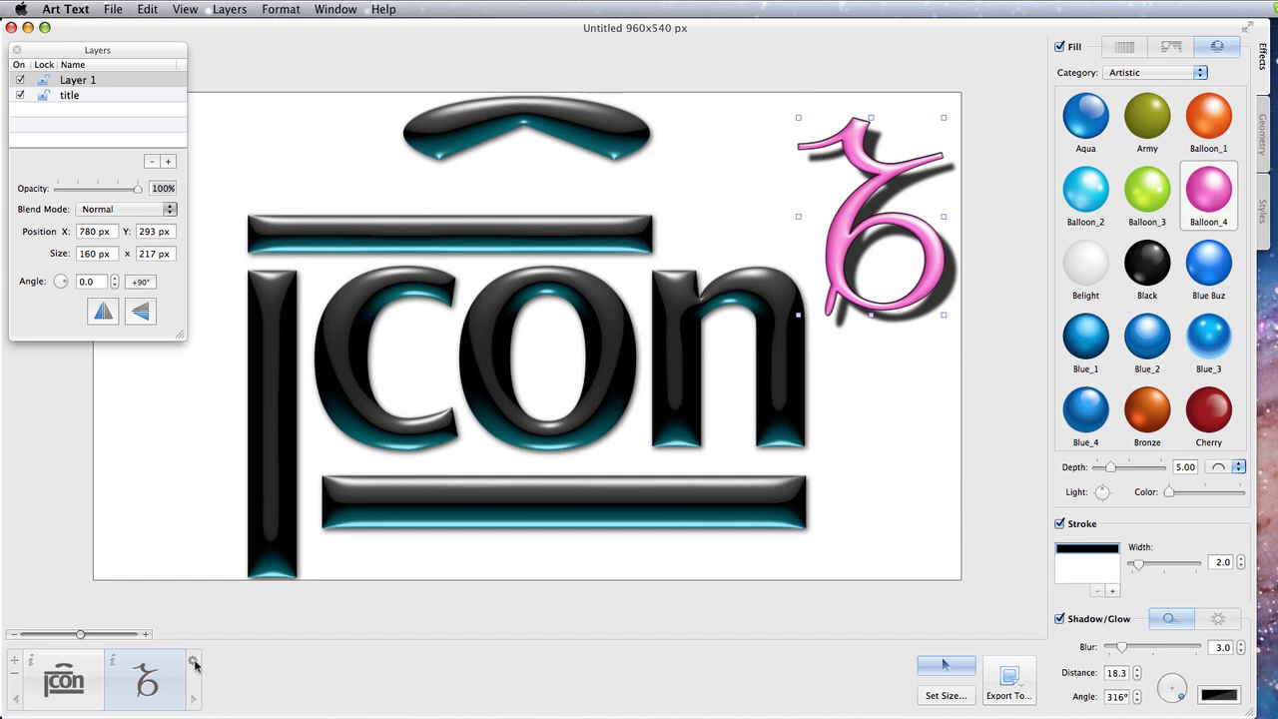
left_click(90, 675)
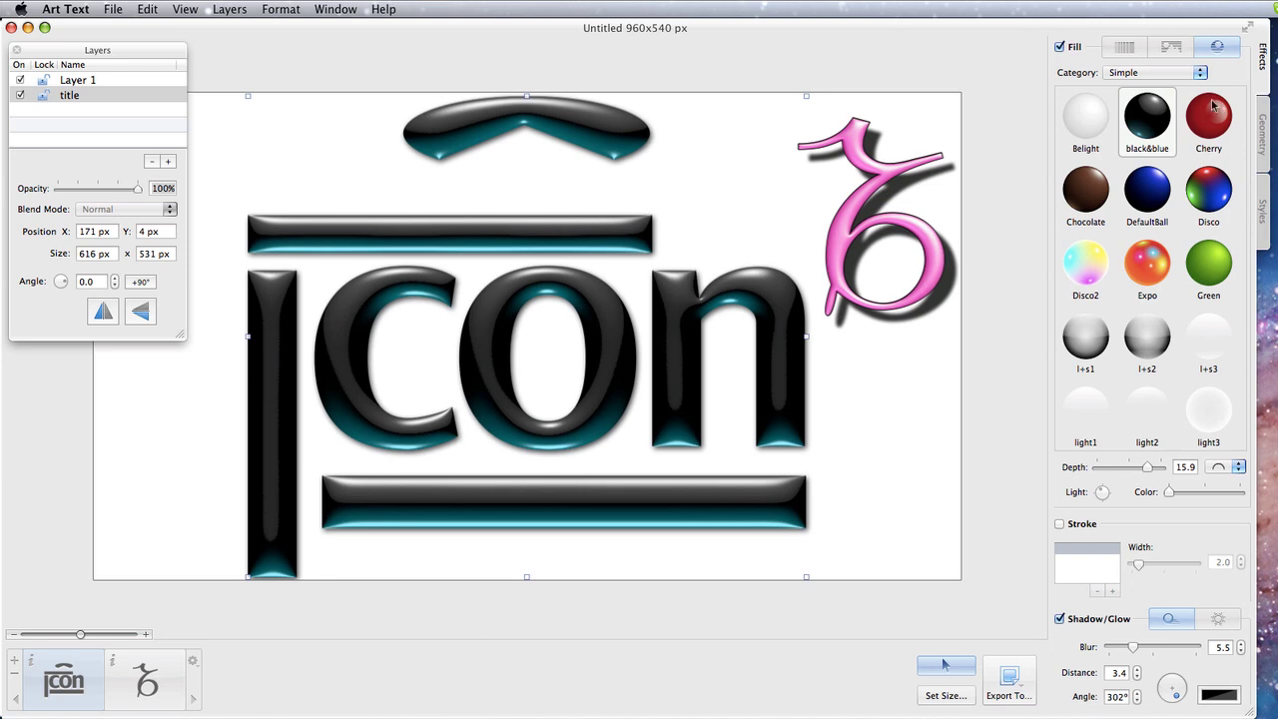
Fill the 'icon' logo with the purple flower texture BLS_00054 after trying Autumn.
left_click(1172, 48)
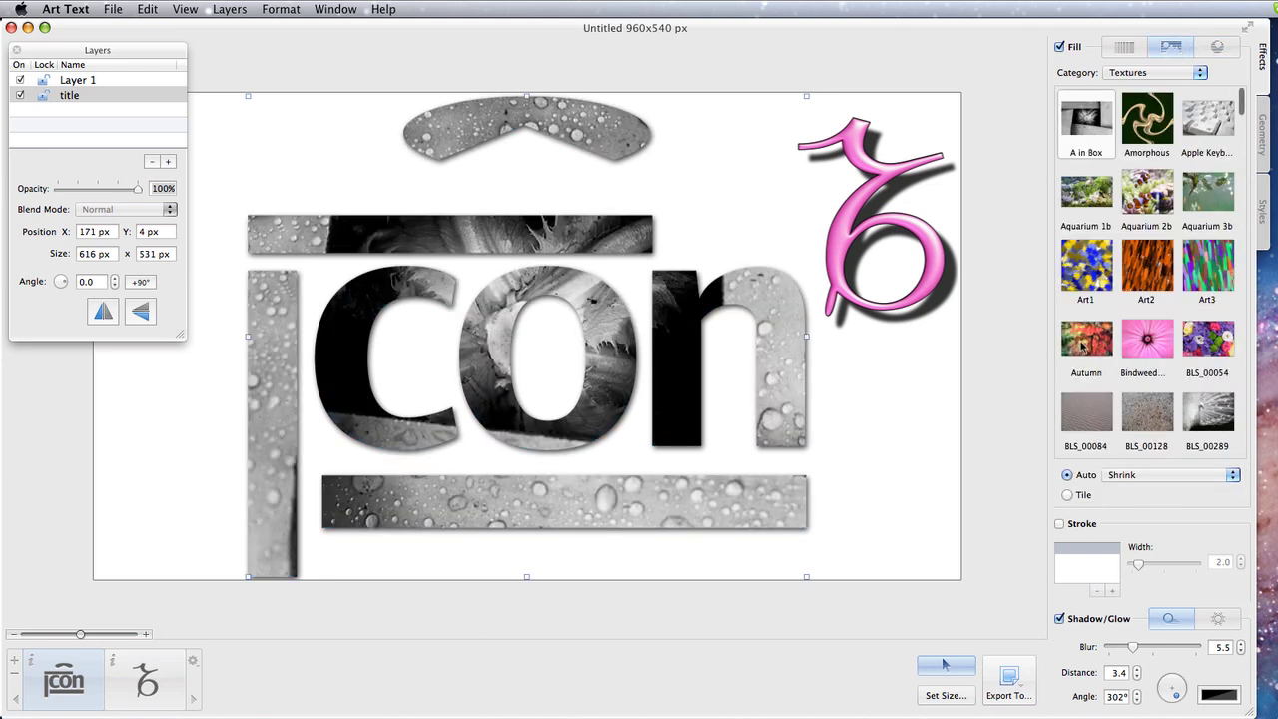
left_click(1083, 345)
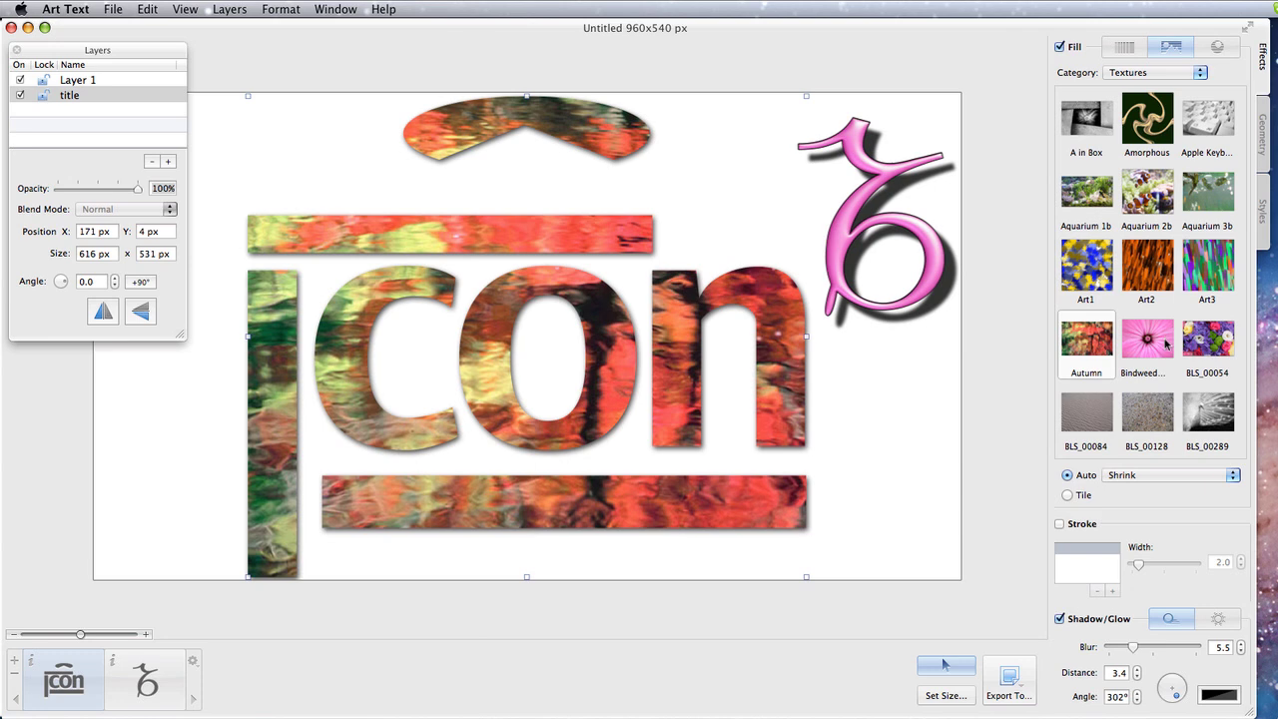
left_click(1204, 356)
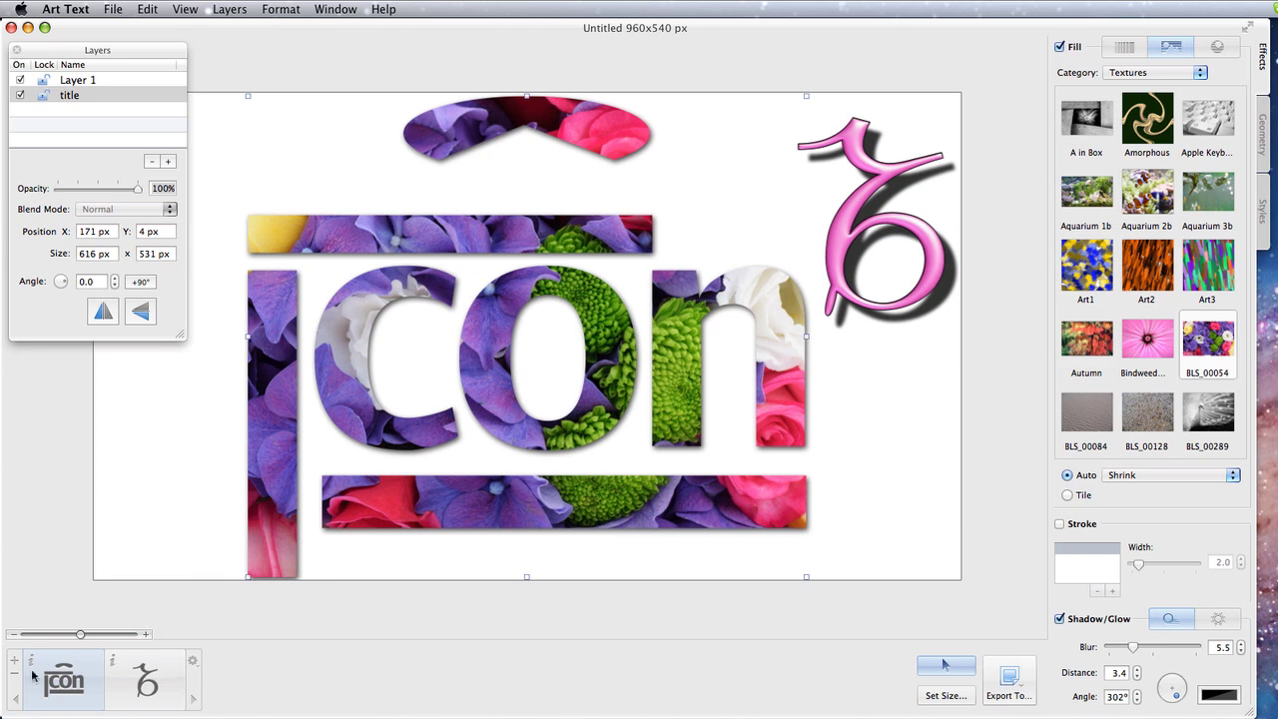
right_click(83, 679)
Duplicate the logo layer as 'title copy' and give it the glossy blue Aqua fill.
left_click(124, 682)
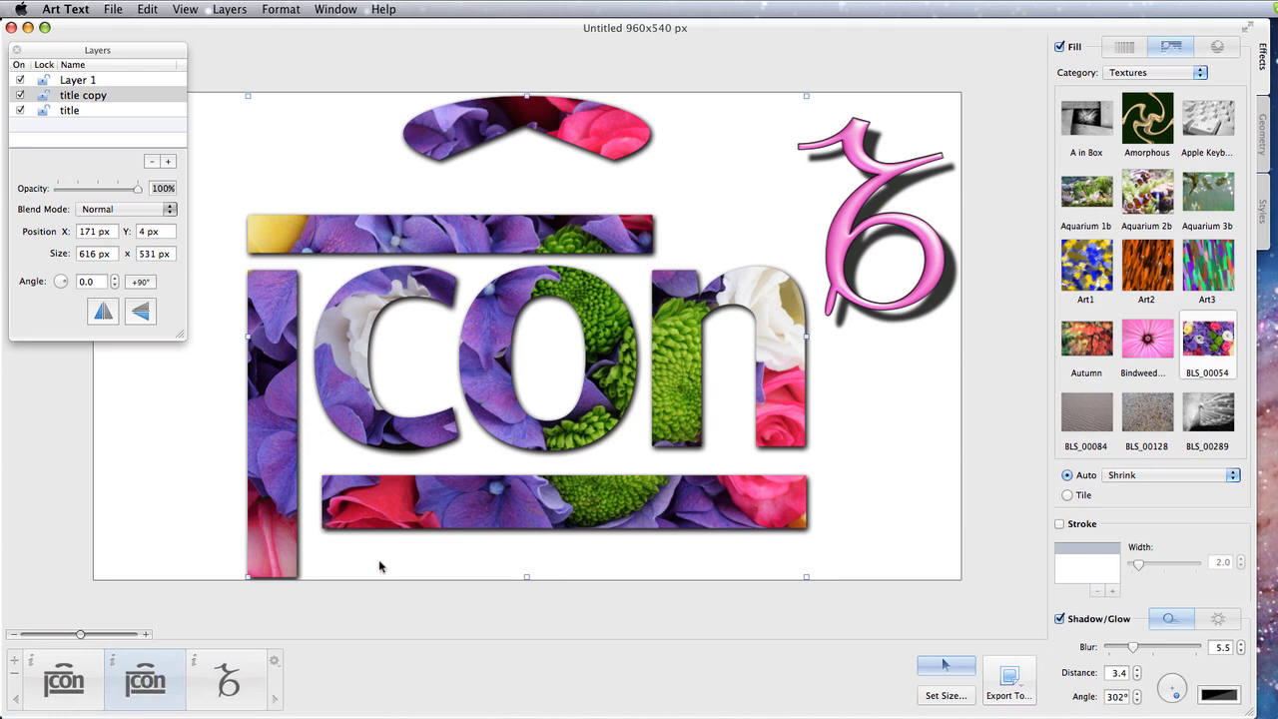
left_click(1220, 46)
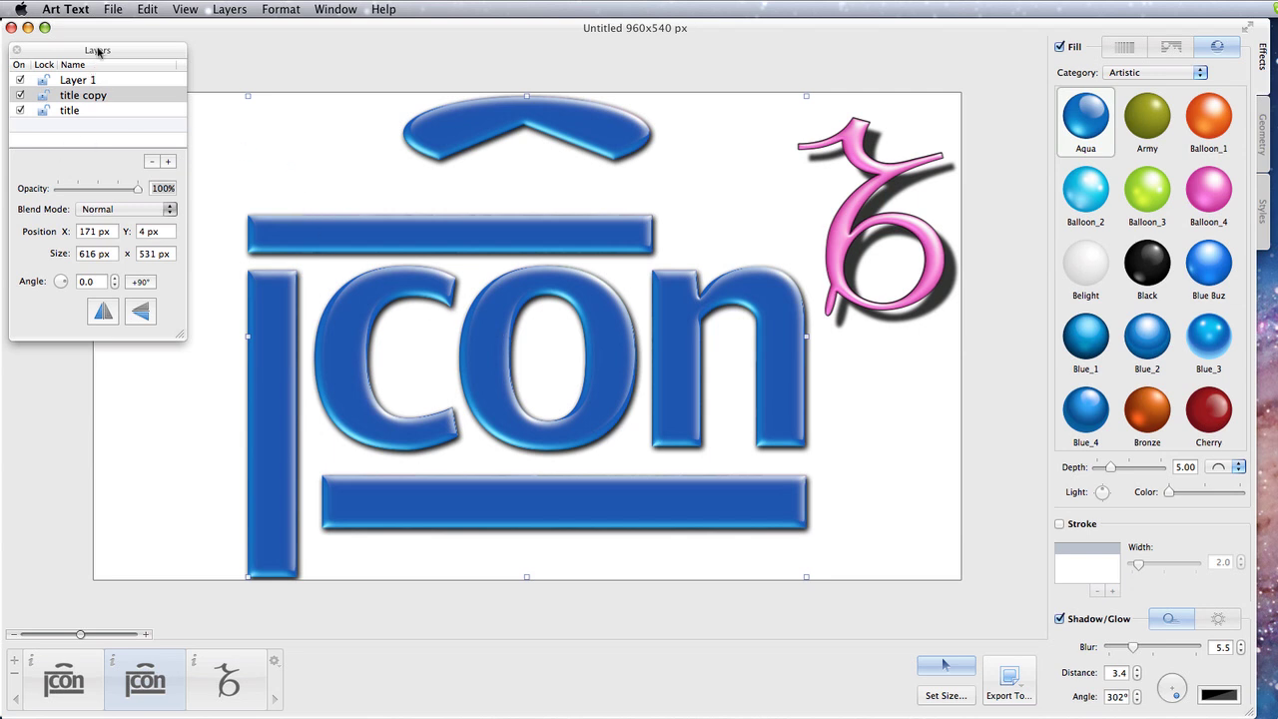
Change the copy's blend mode from Multiply to Overlay and apply the Balloon_2 gloss.
left_click(139, 212)
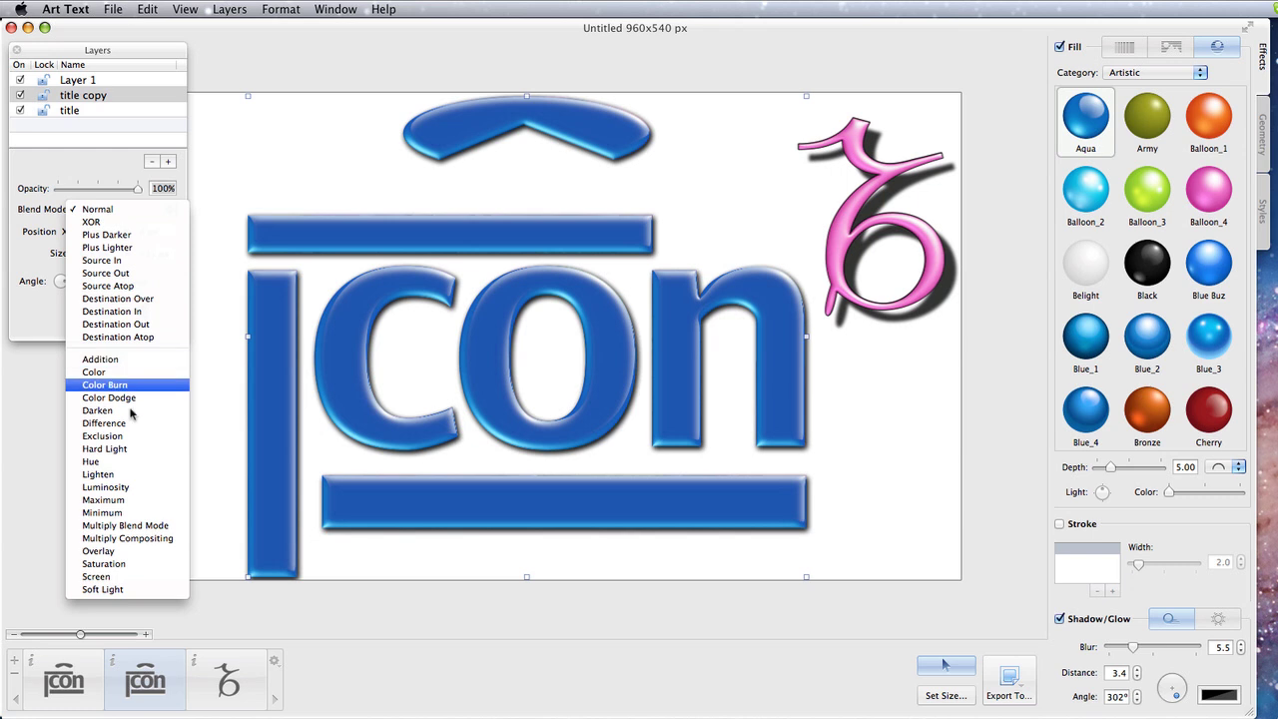
left_click(167, 539)
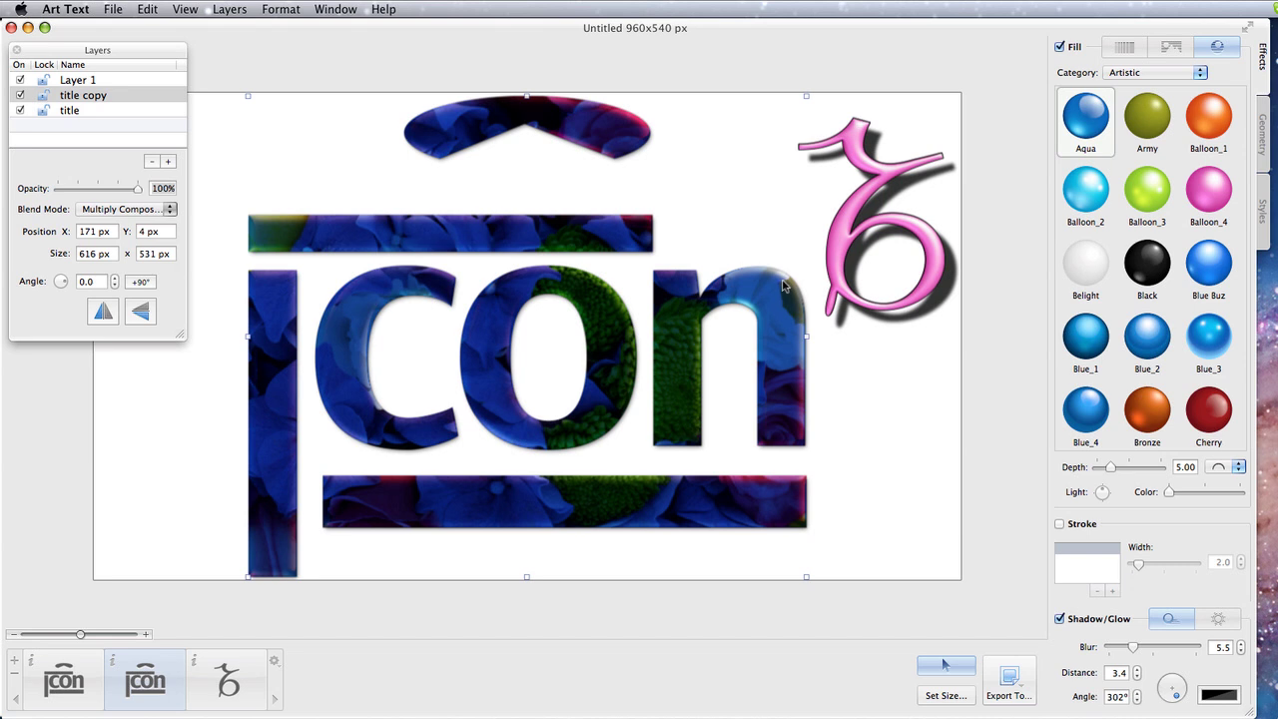
left_click(140, 211)
left_click(125, 213)
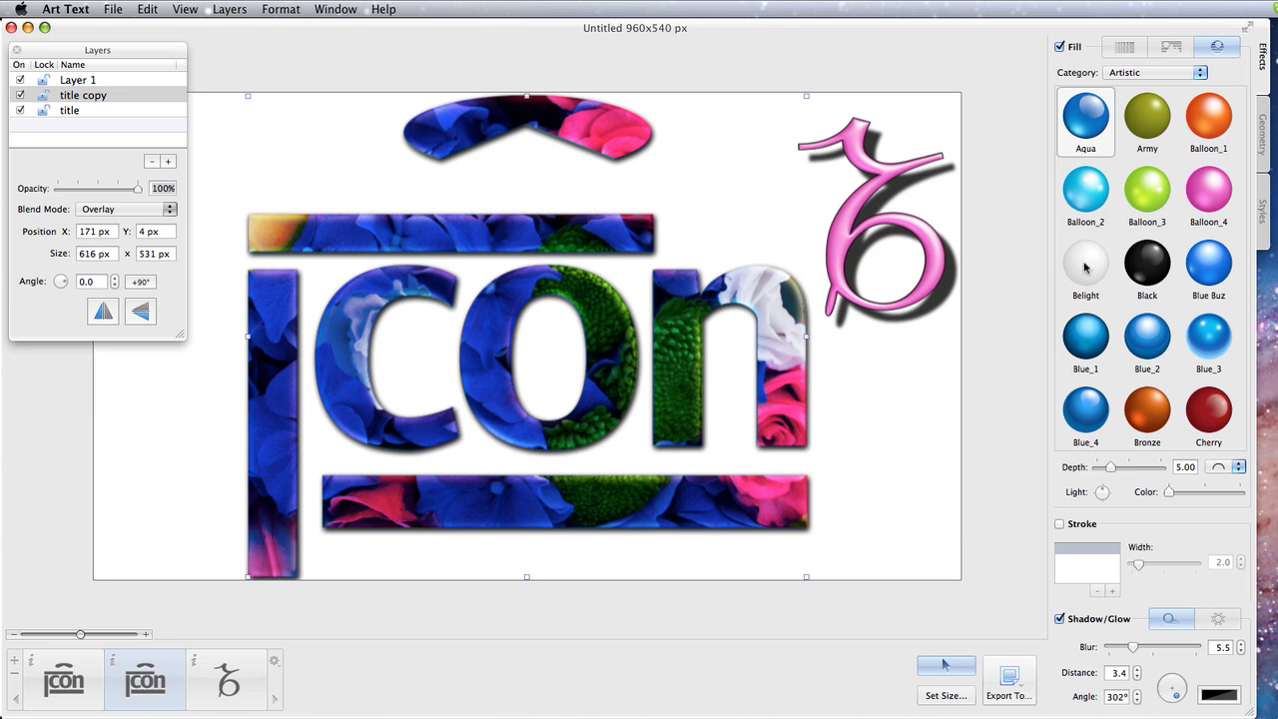
left_click(1090, 206)
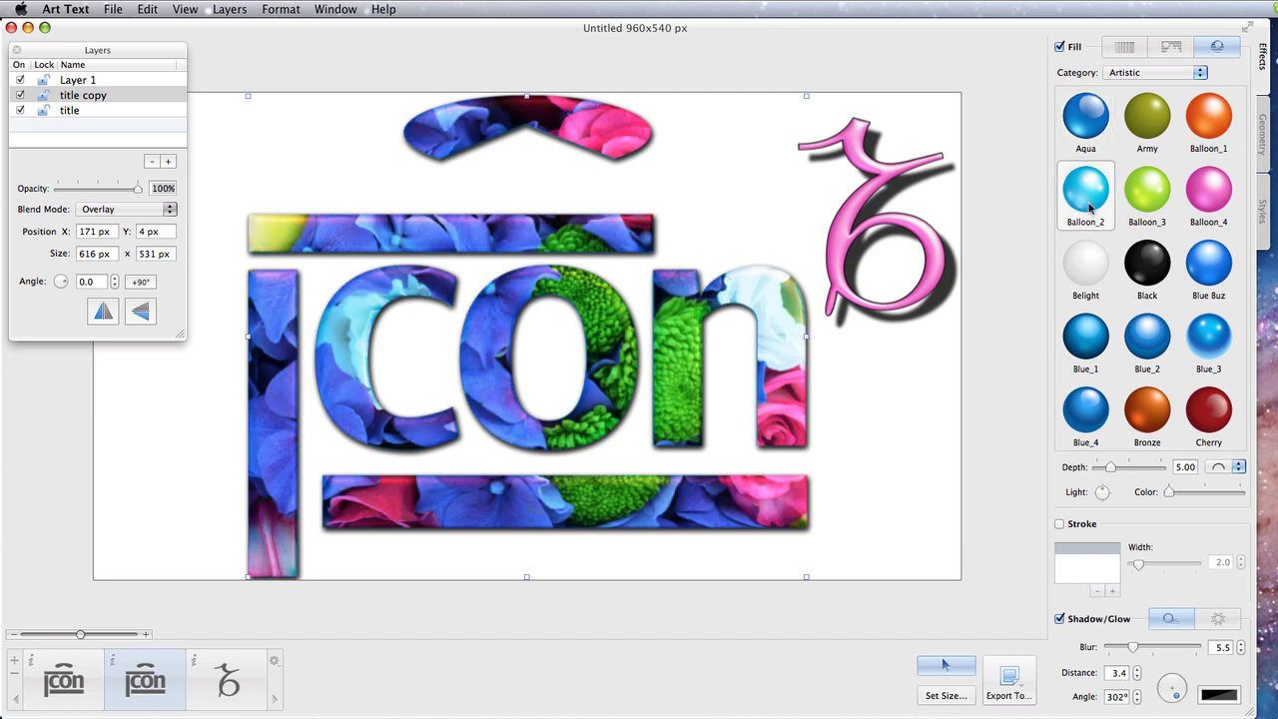